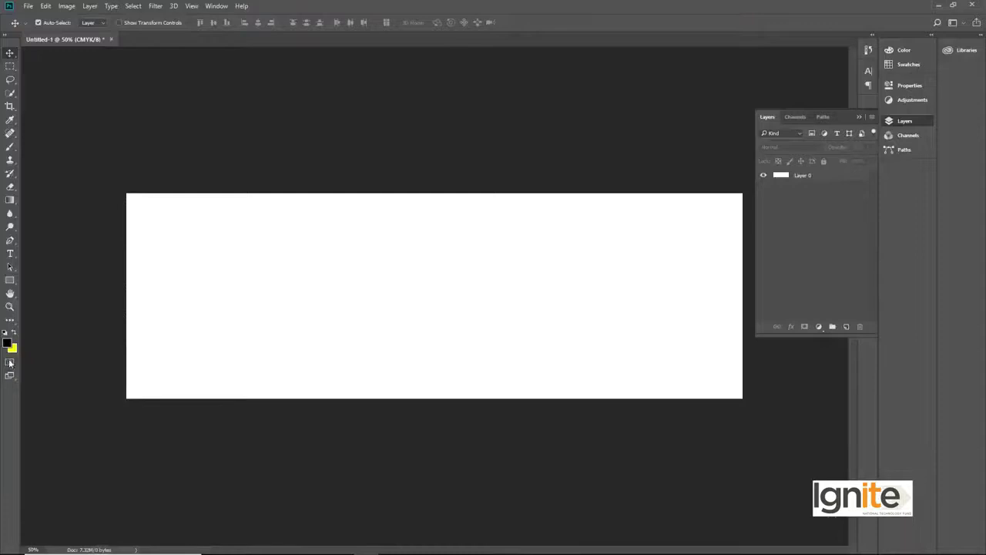
Step: Fill the white background Layer 0 with the yellow swatch colour
left_click(802, 176)
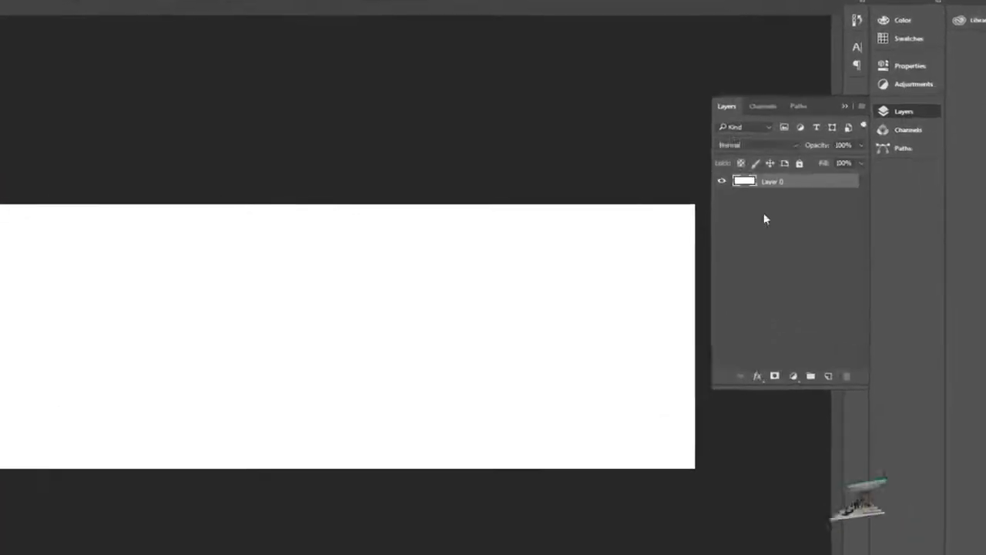
key("alt+BackSpace")
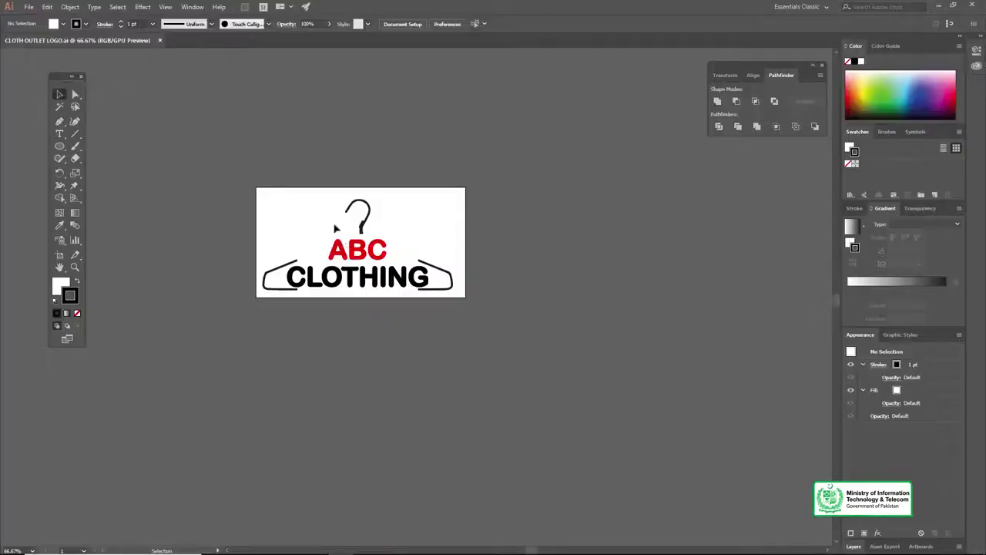
Step: Copy the ABC CLOTHING logo in Illustrator and paste it into the Photoshop banner as a Smart Object
left_click(364, 222)
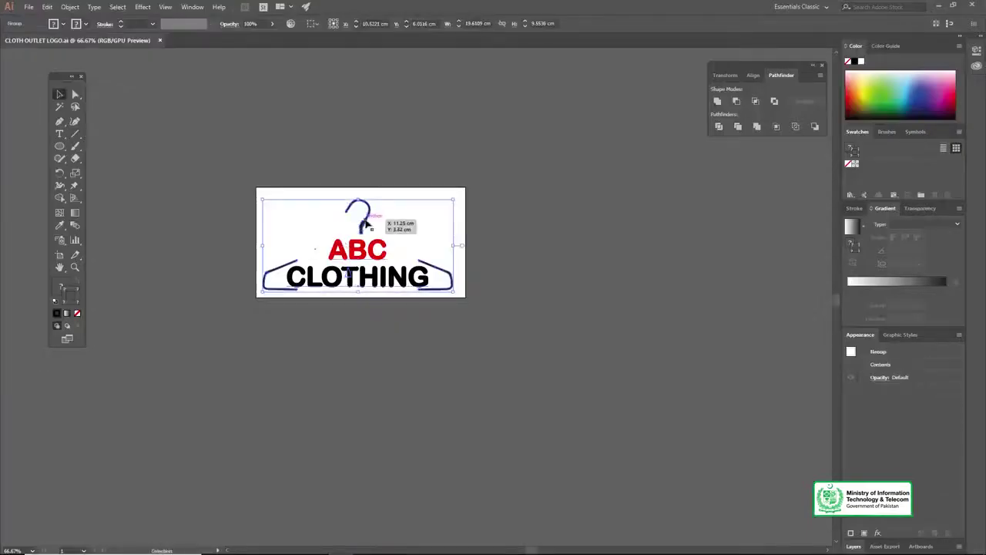
left_click(938, 6)
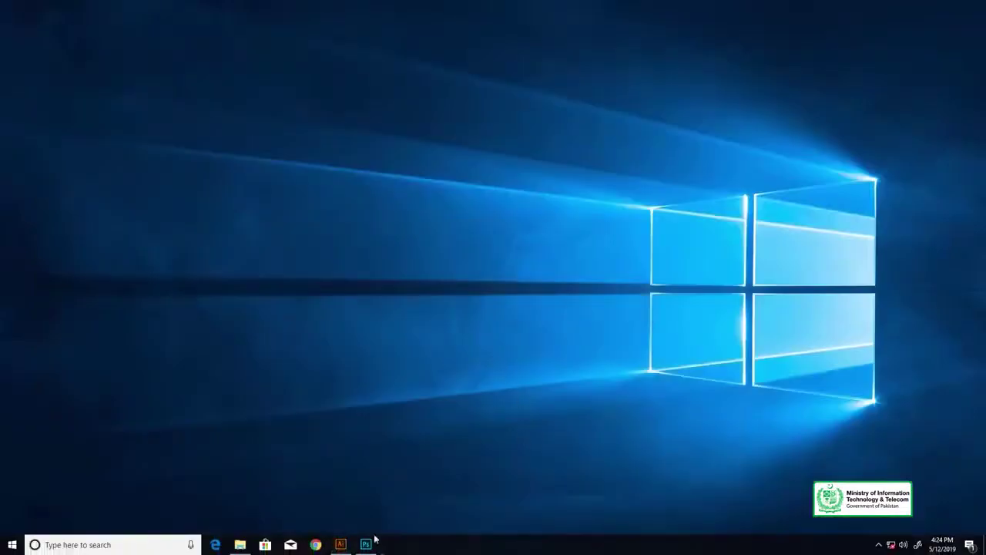
left_click(368, 543)
key("ctrl+v")
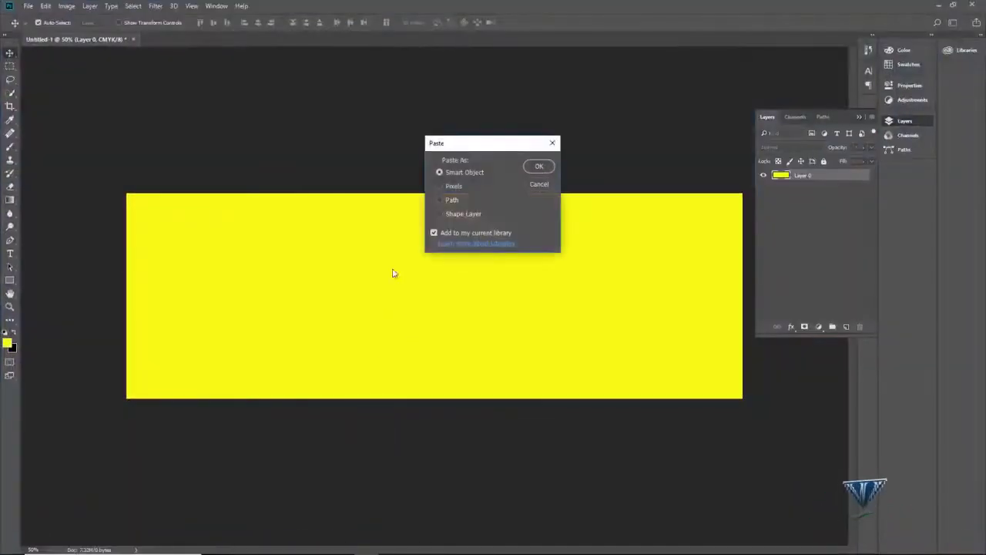
left_click(539, 165)
Step: Scale down the pasted logo and place it in the upper-left area of the banner
left_click_drag(639, 204, 492, 262)
left_click_drag(433, 298, 296, 233)
key("Return")
Step: Rasterize the logo's Vector Smart Object layer
key("z")
left_click(966, 49)
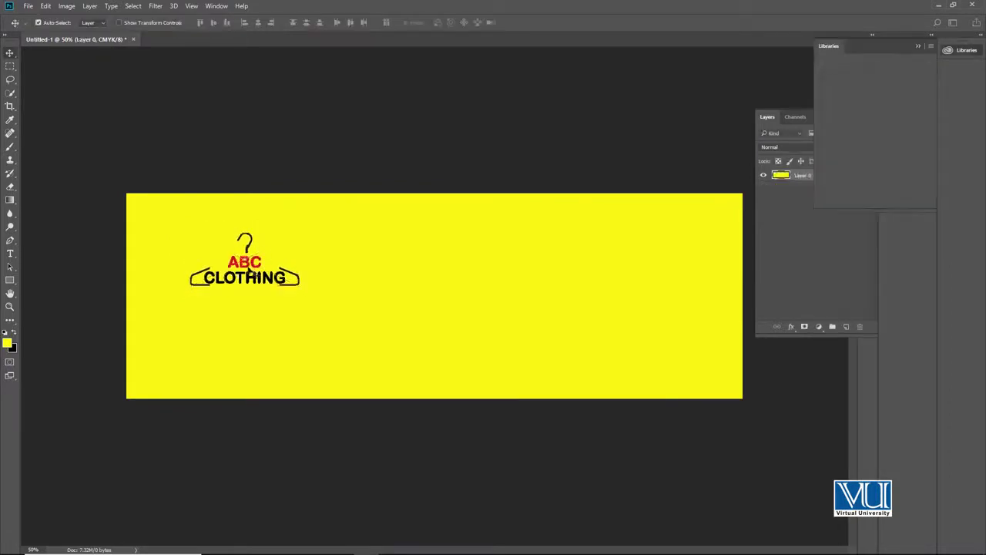
left_click(737, 206)
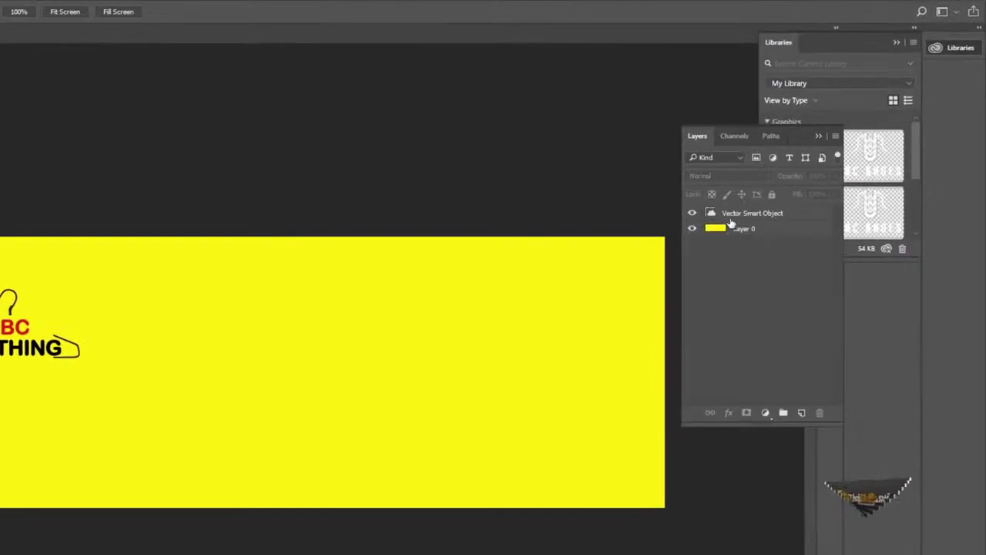
right_click(738, 216)
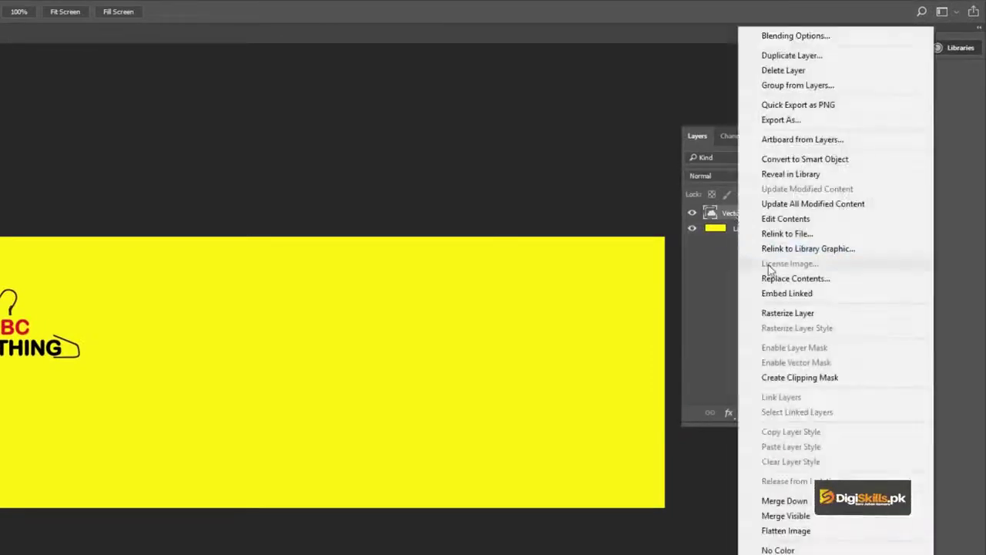
left_click(787, 313)
Step: Remove the stray white speck beside the letter A of the logo and clear the selection
left_click_drag(172, 261, 332, 247)
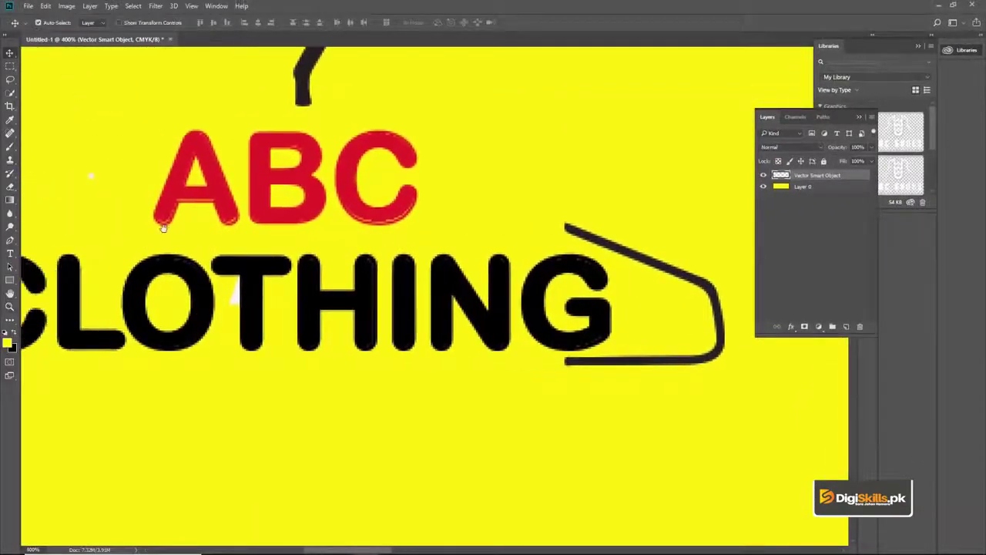
left_click_drag(163, 228, 224, 237)
left_click(10, 66)
left_click_drag(118, 146, 186, 221)
key("v")
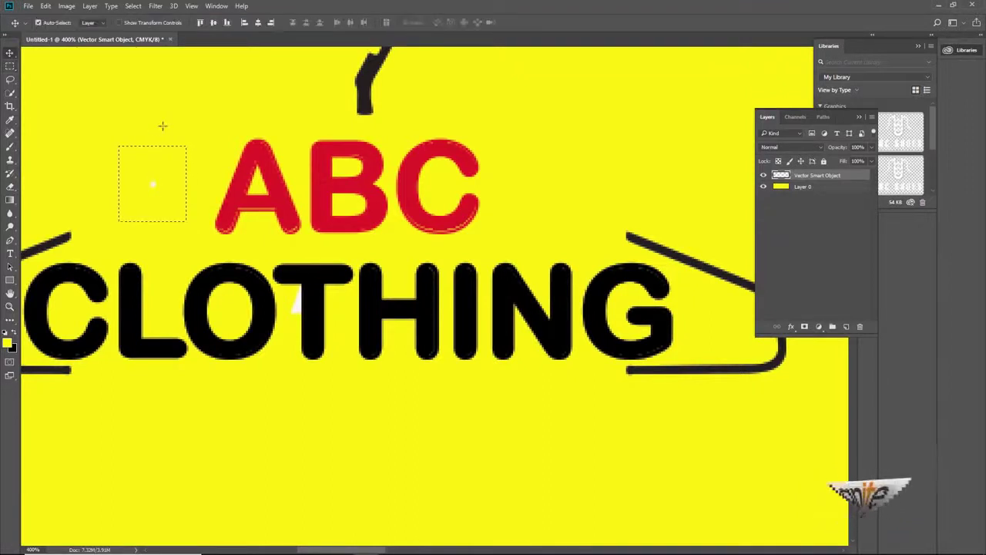
key("ctrl+d")
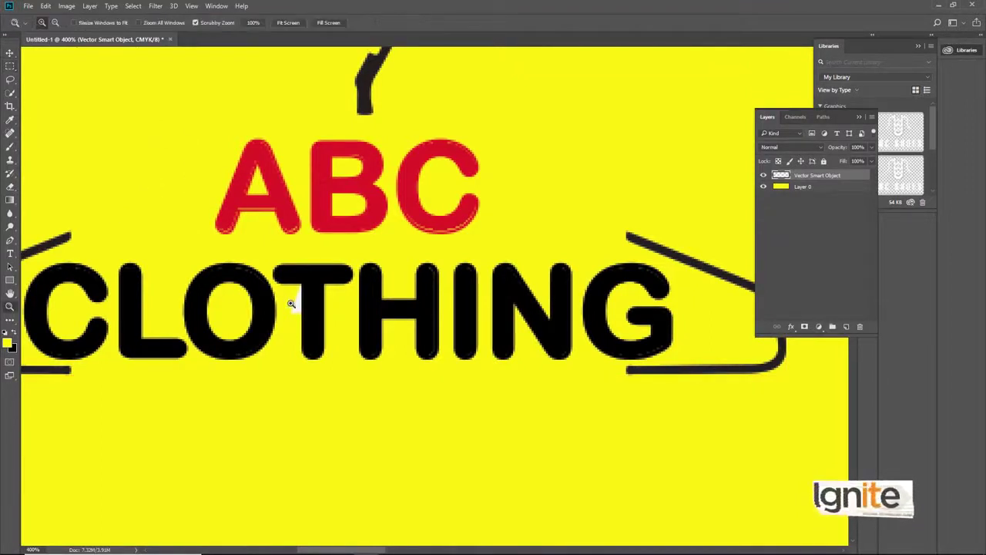
Step: Remove the white patch beside the letter T in CLOTHING and collapse the Libraries panel
scroll(295, 304, "up", 2)
left_click(11, 67)
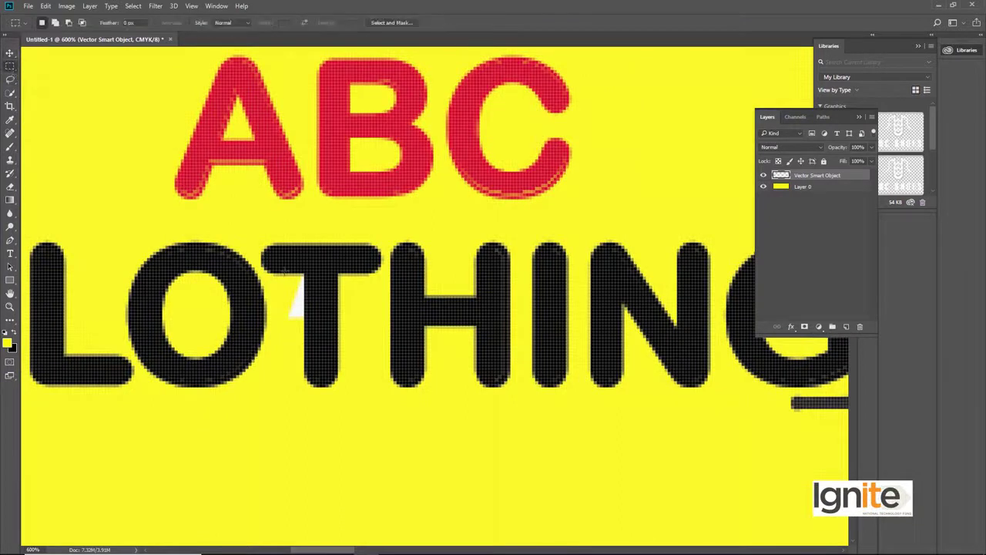
left_click_drag(275, 273, 304, 384)
key("v")
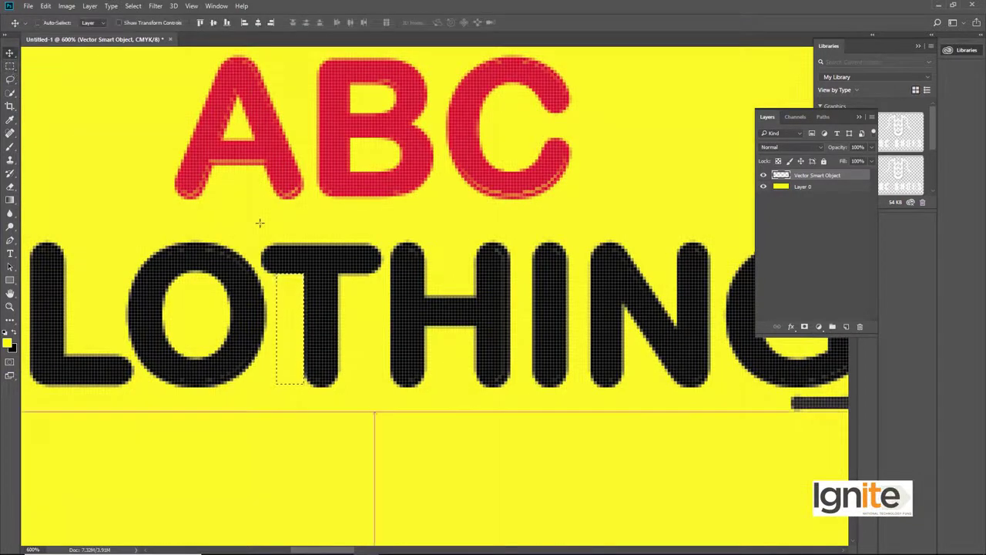
key("z")
left_click(403, 254, "alt")
left_click(403, 254, "alt")
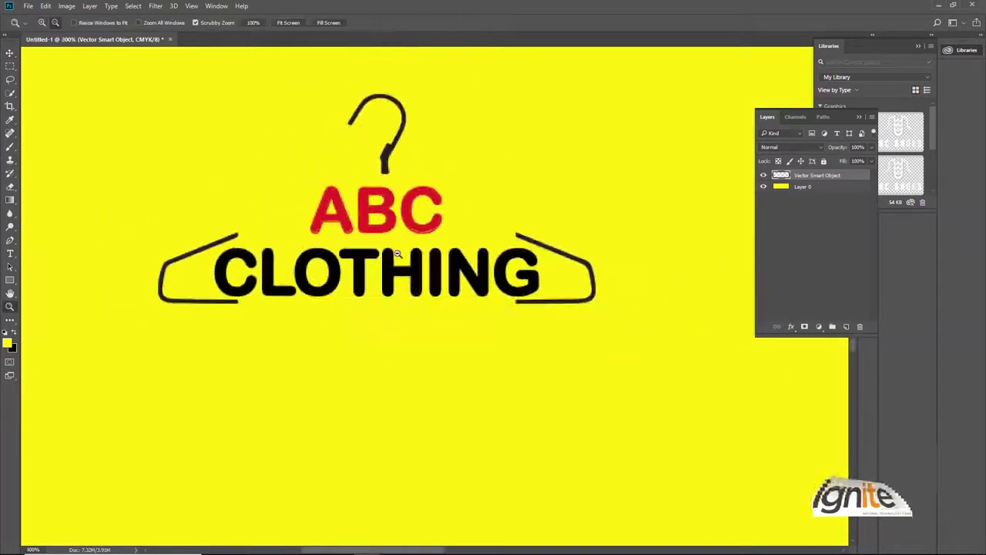
key("v")
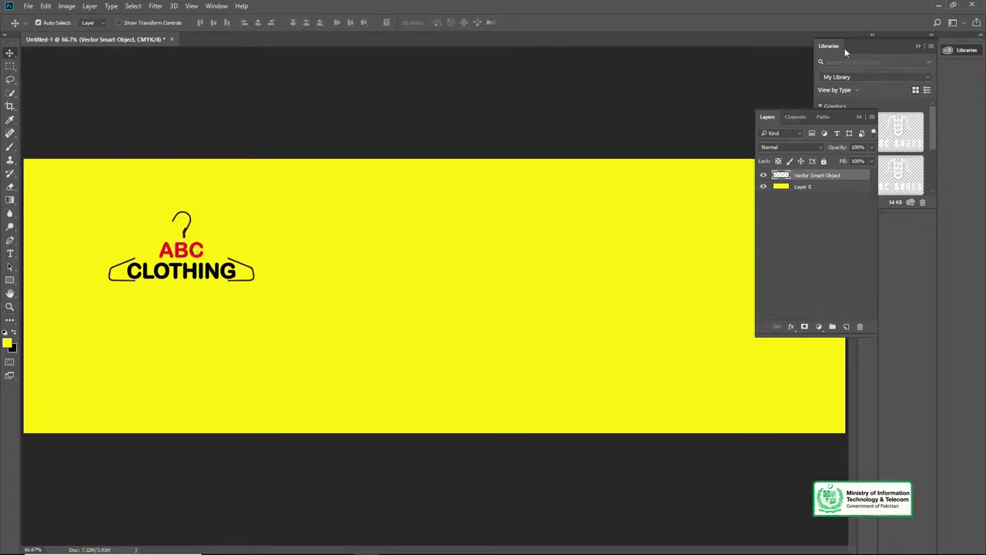
left_click(952, 52)
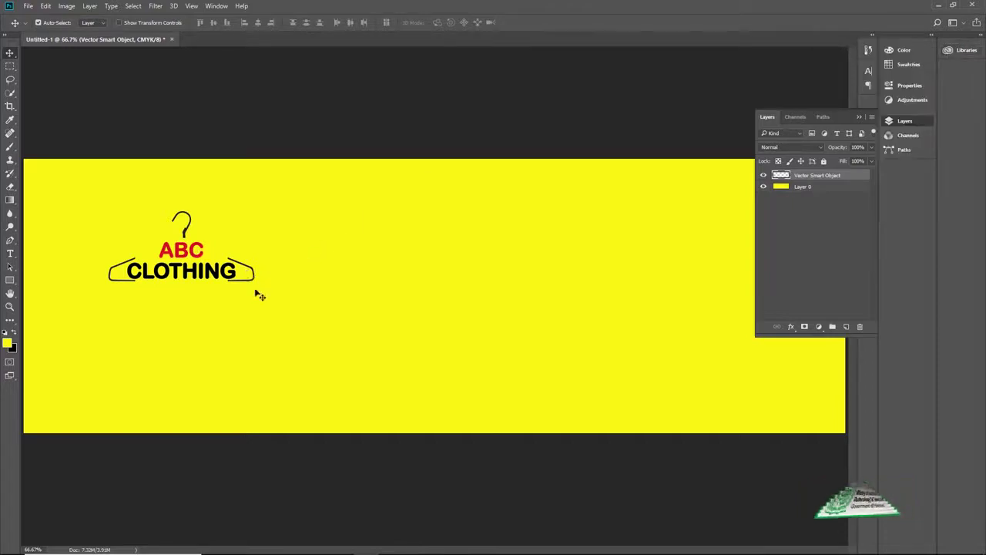
Step: Place the PIC image of the woman from File Explorer on the banner, shifted slightly left of the centre
key("z")
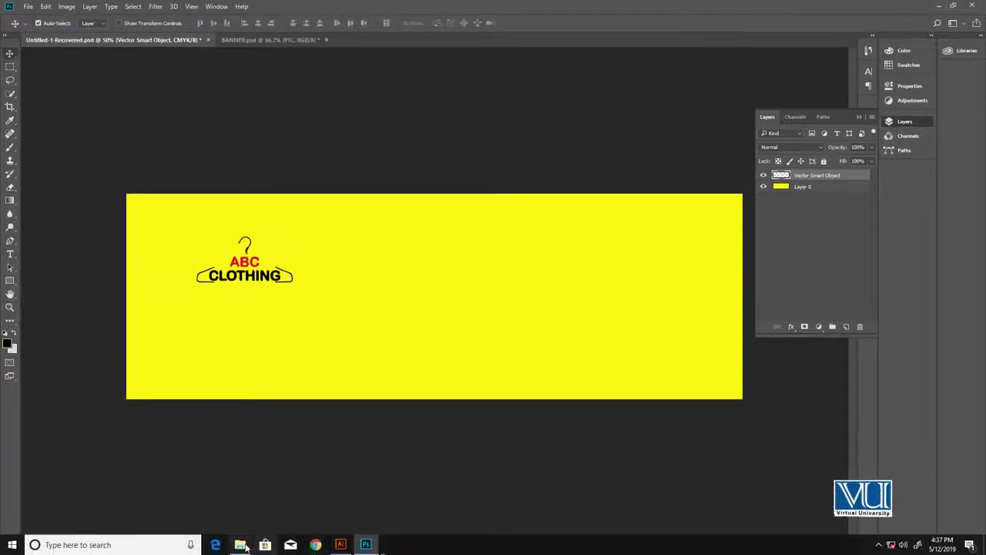
left_click(240, 550)
left_click_drag(439, 69, 537, 287)
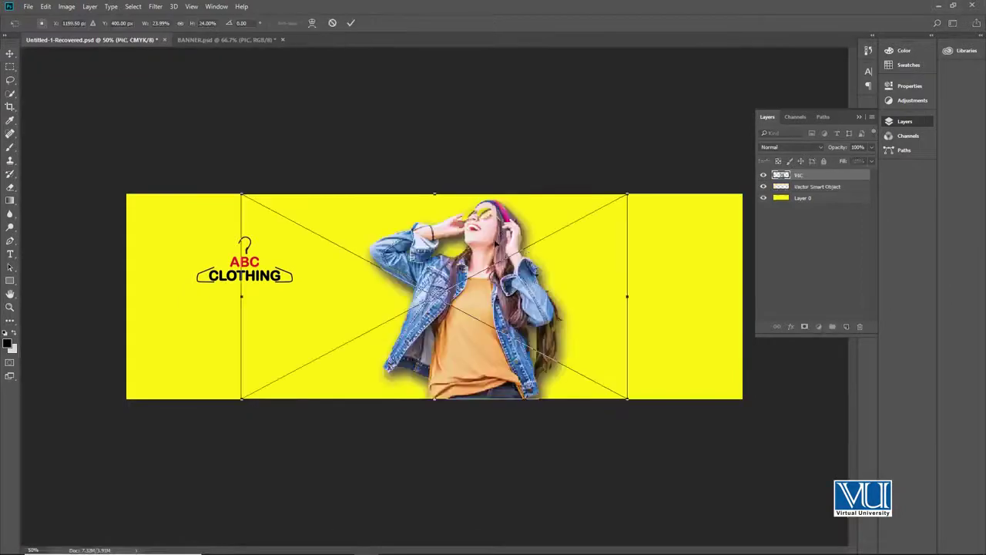
left_click_drag(511, 224, 479, 224)
key("Return")
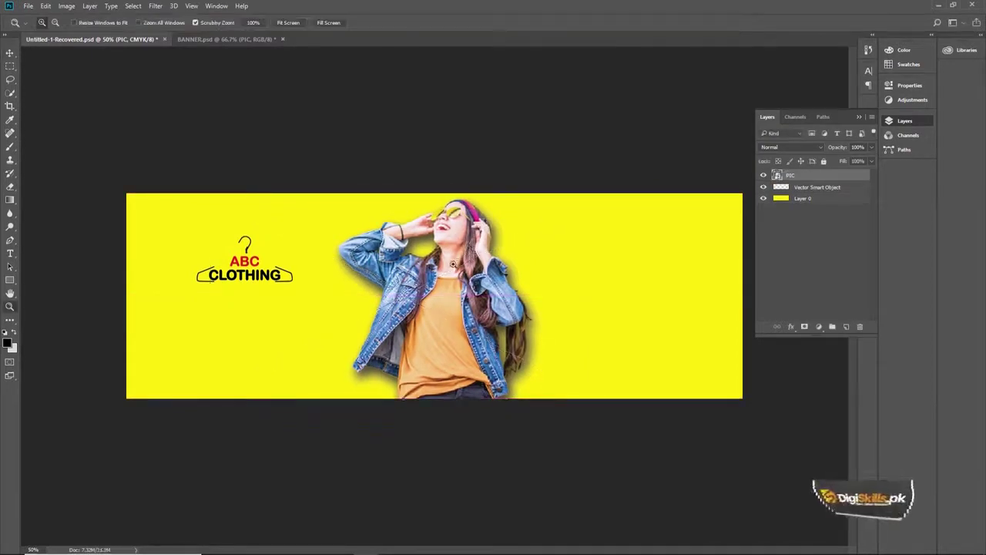
Step: Switch to full-screen mode with the menu bar and show the whole banner at 50% zoom
key("ctrl+plus")
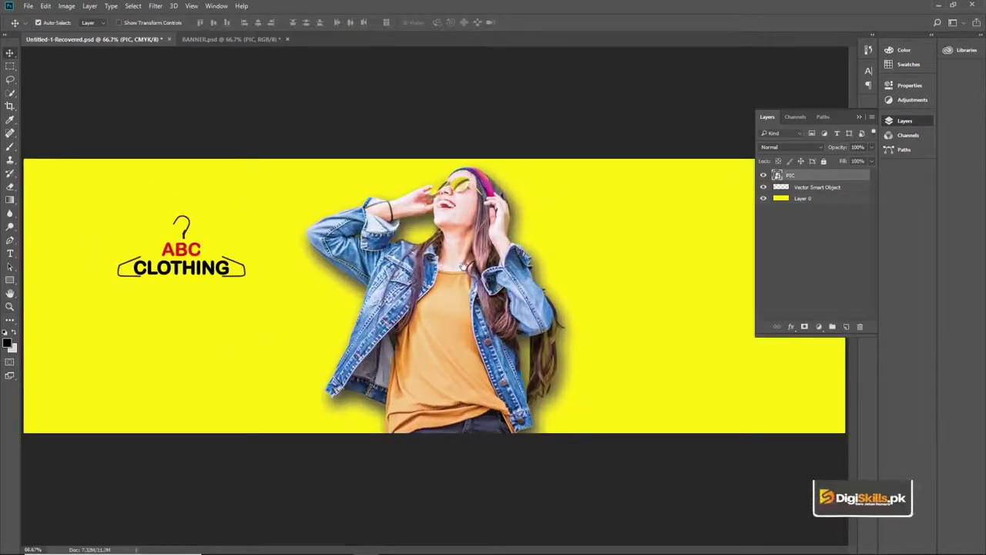
key("f")
key("ctrl+minus")
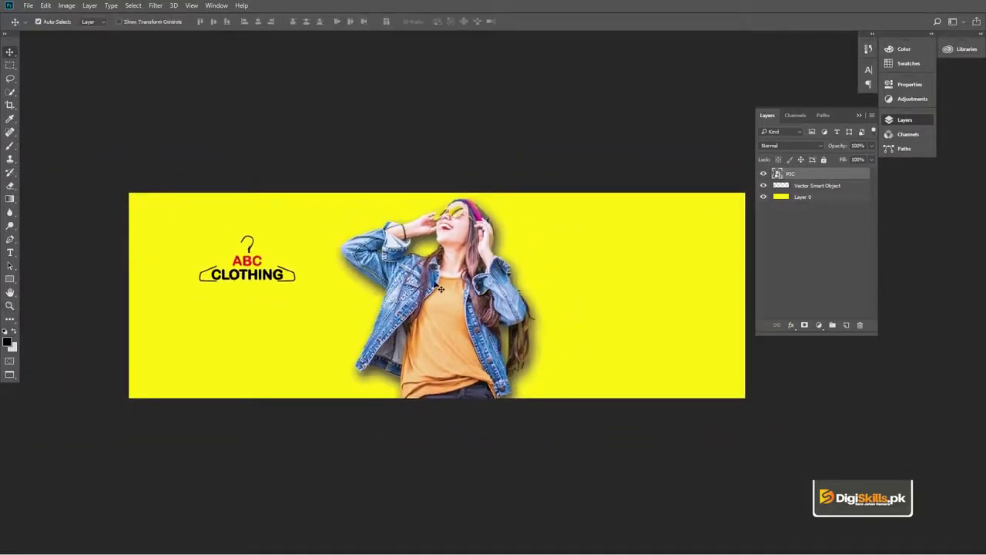
left_click_drag(456, 281, 465, 278)
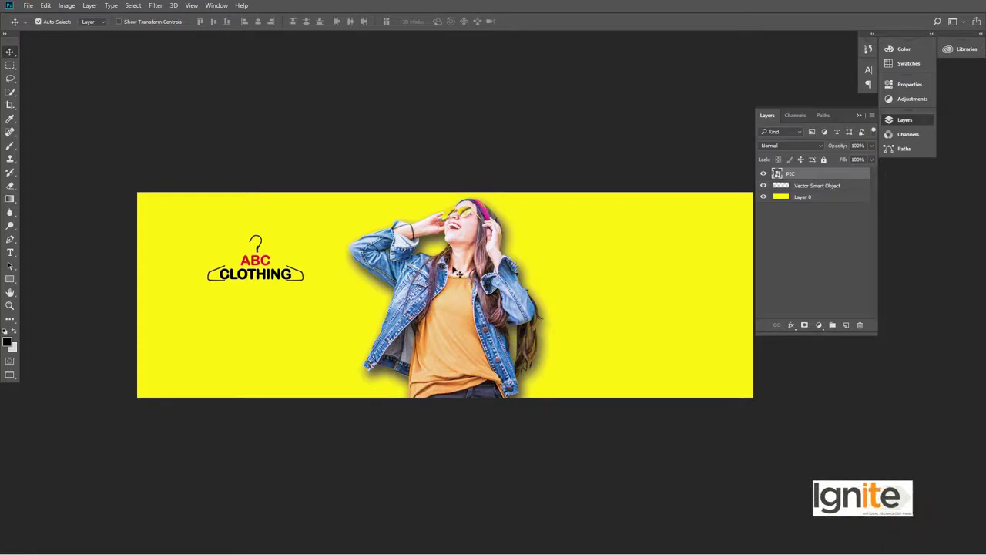
Step: Move the ABC CLOTHING logo slightly upward on the banner
left_click(264, 263)
key("ctrl+t")
left_click_drag(264, 263, 265, 244)
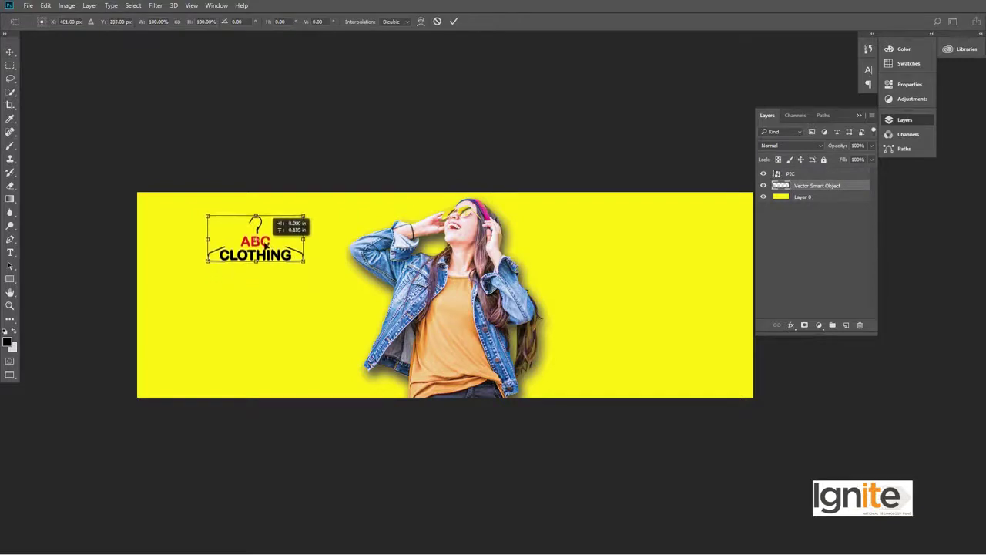
key("Return")
Step: Add the text "Sale" in large black letters and position it just below the logo
key("t")
left_click(221, 302)
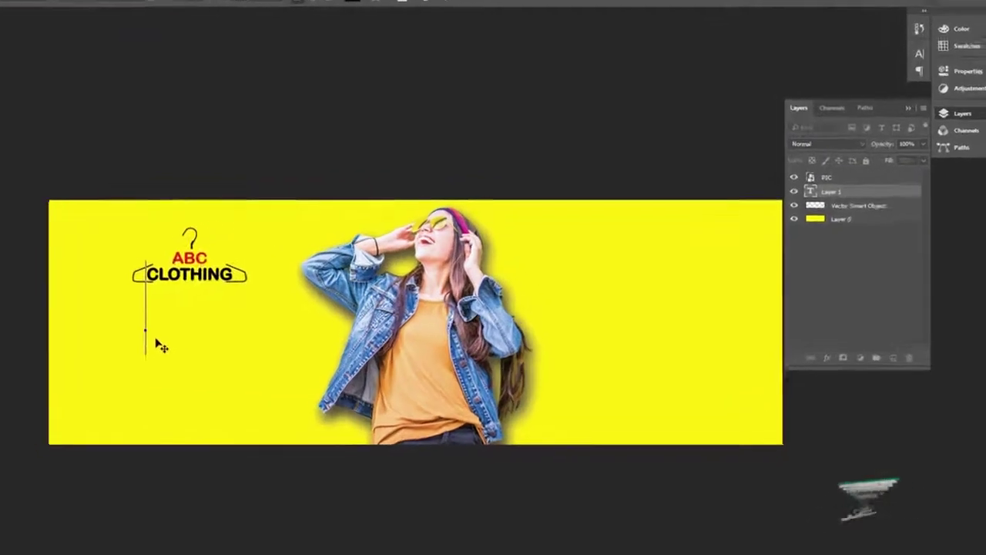
type("Sale")
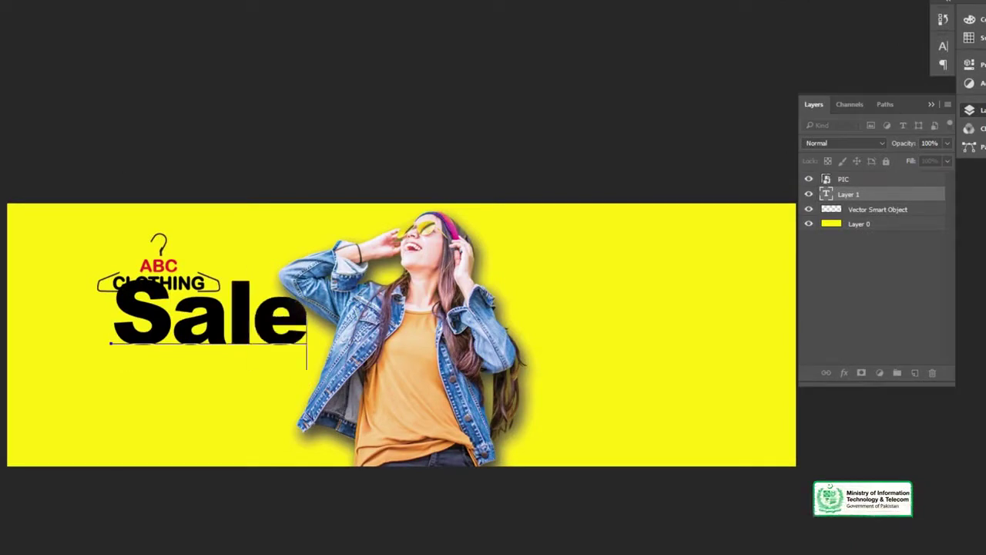
key("ctrl+Return")
left_click_drag(185, 313, 194, 330)
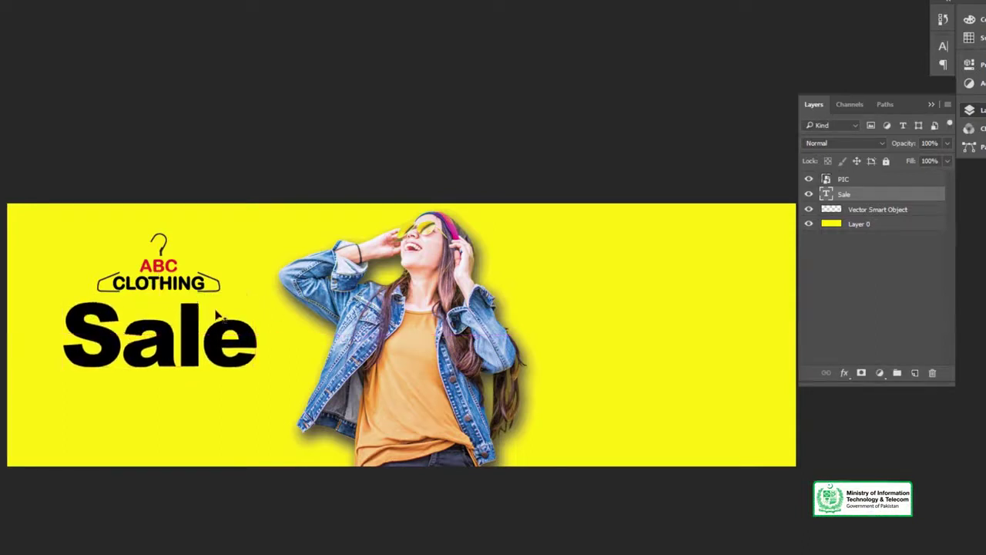
Step: Align the Sale text and the logo layer on their horizontal centres
left_click(846, 179, "shift")
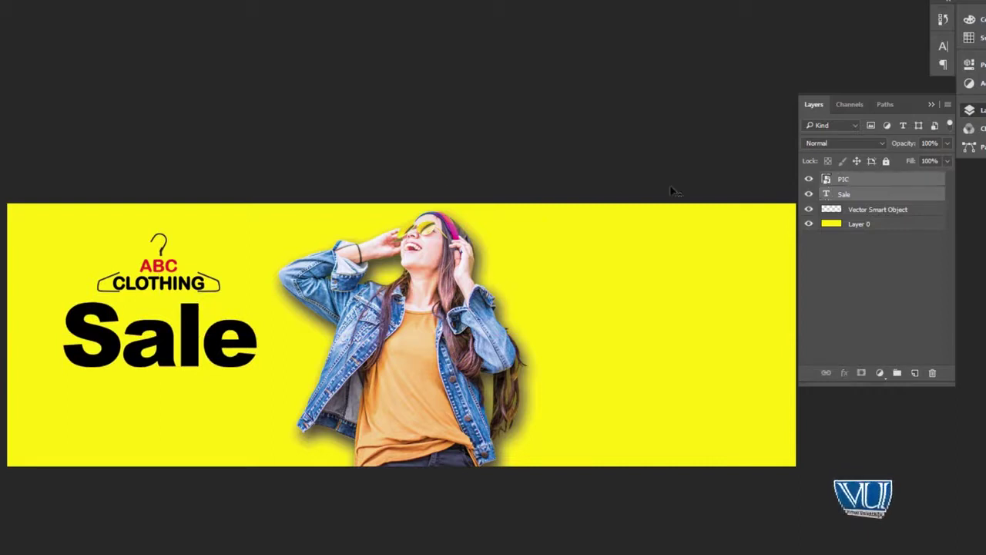
left_click(872, 199)
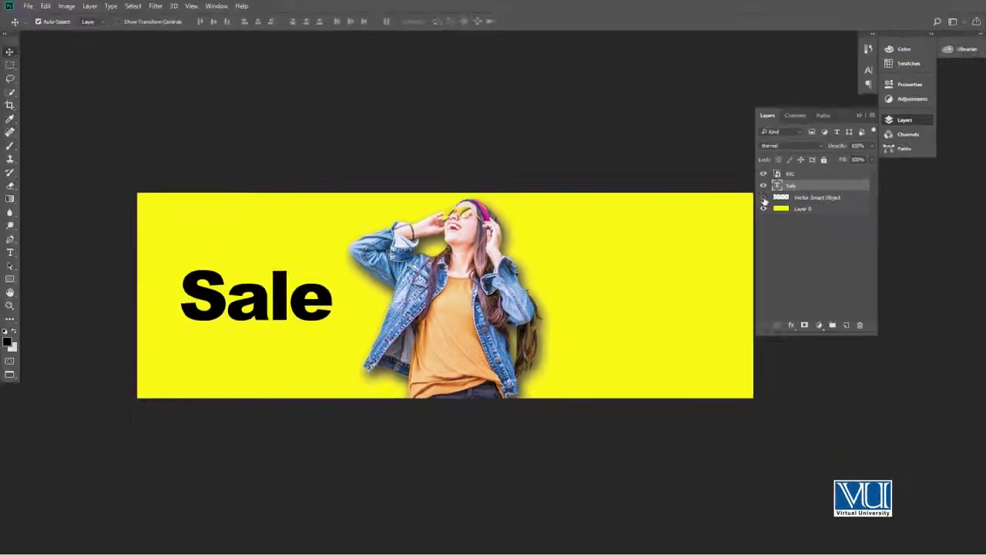
left_click(829, 211, "shift")
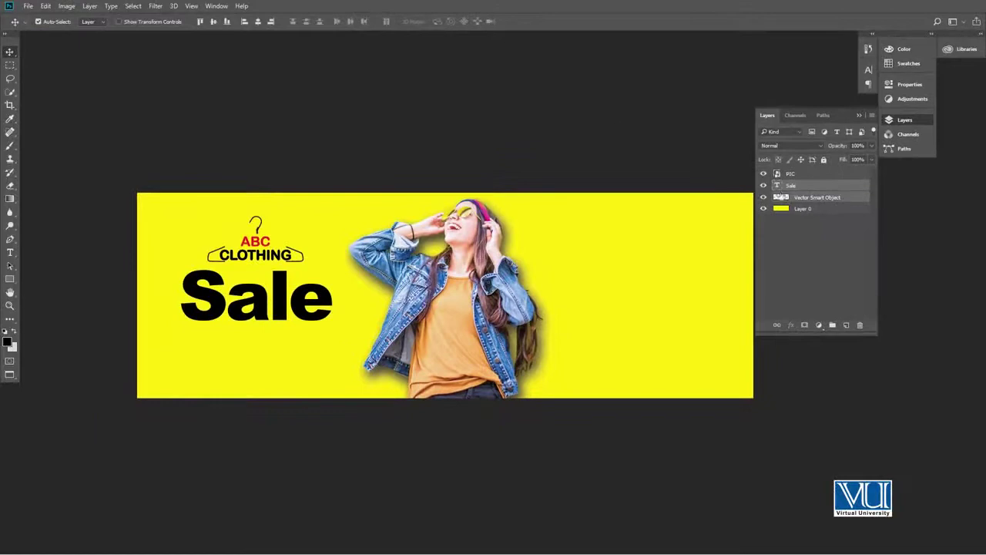
left_click(258, 23)
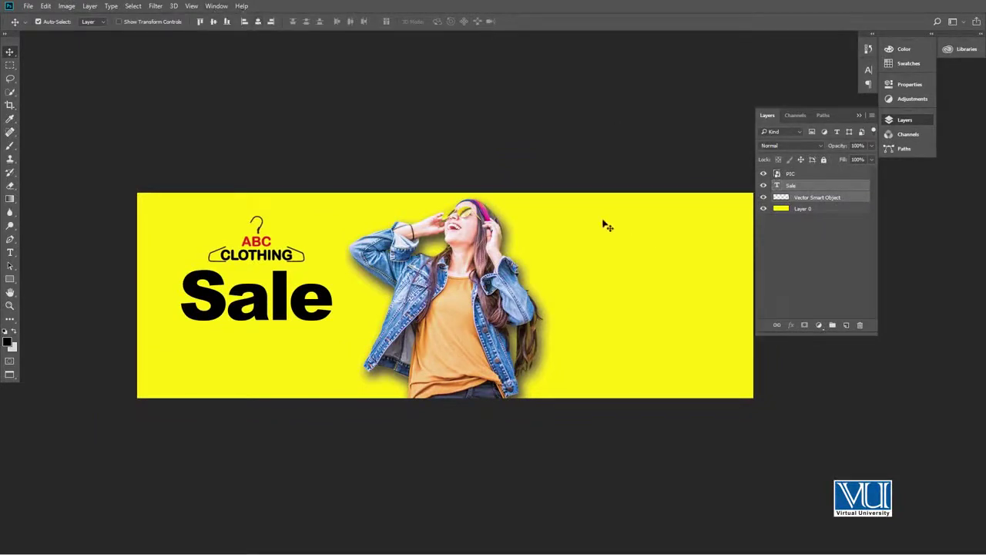
Step: Apply an Inner Bevel to the Sale text with the Chisel Hard technique, 220% depth and 35 px size
right_click(804, 189)
left_click(600, 127)
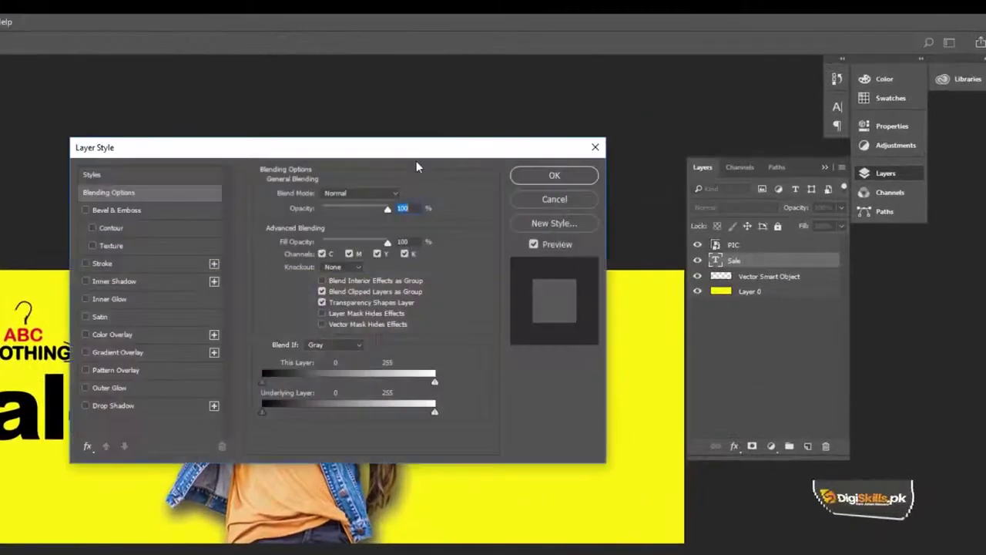
left_click_drag(416, 150, 717, 69)
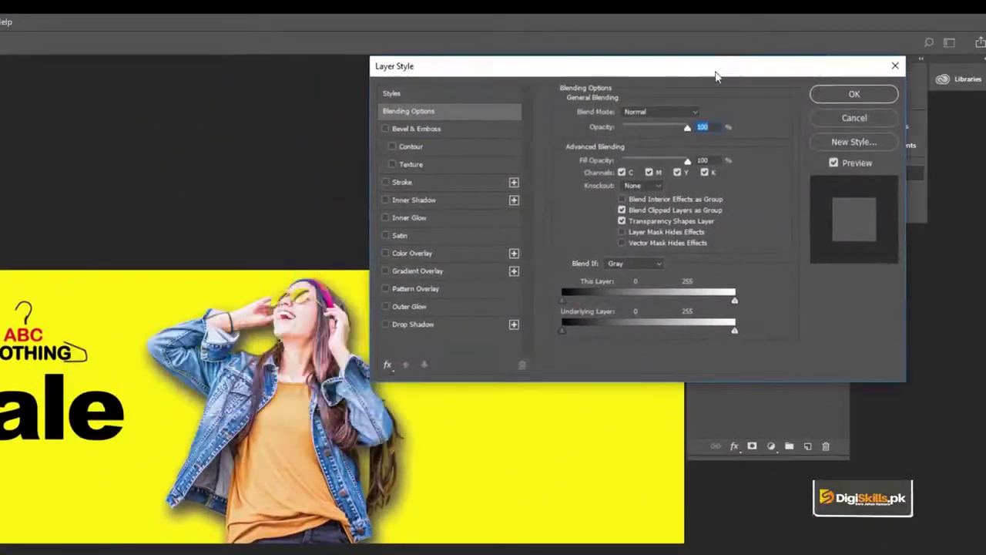
left_click(410, 130)
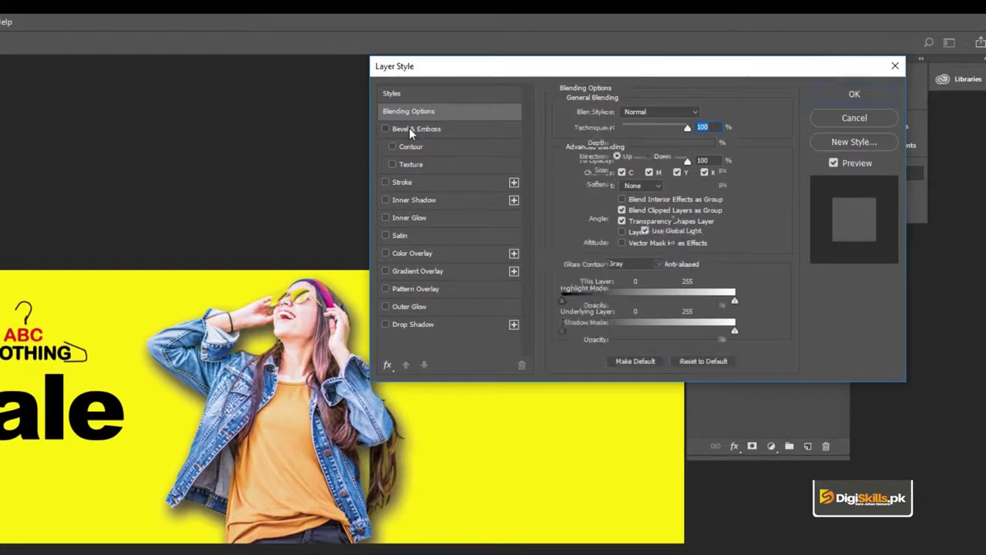
left_click_drag(625, 146, 630, 174)
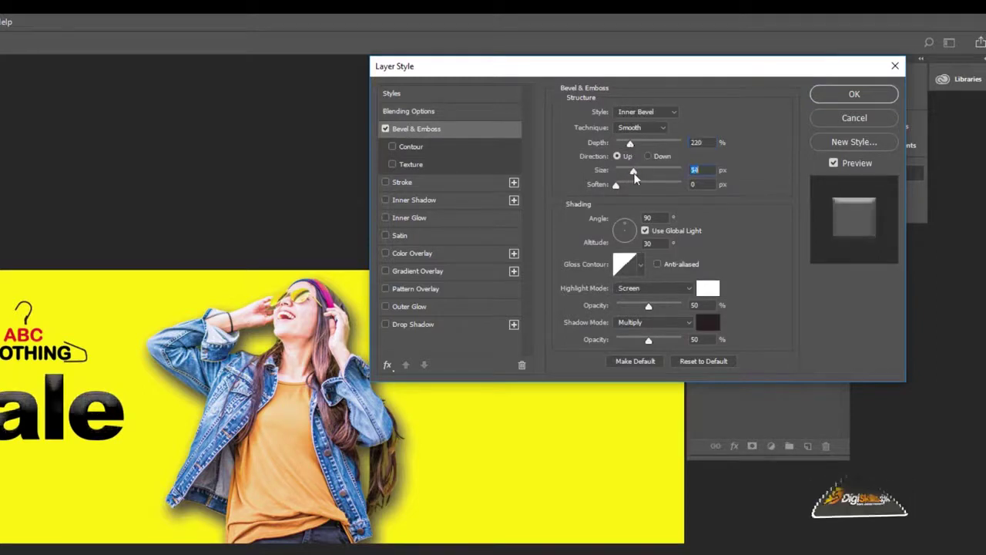
left_click(630, 128)
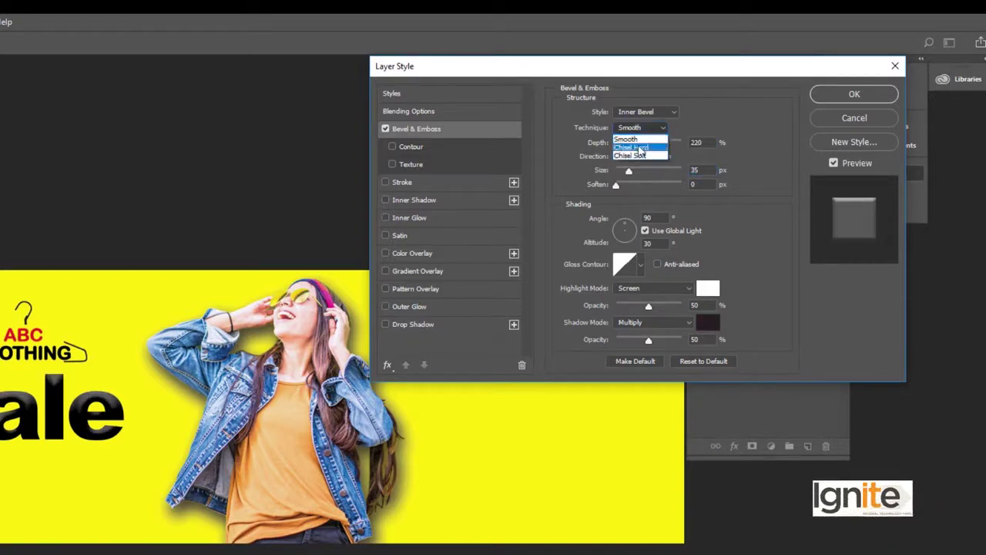
left_click(640, 148)
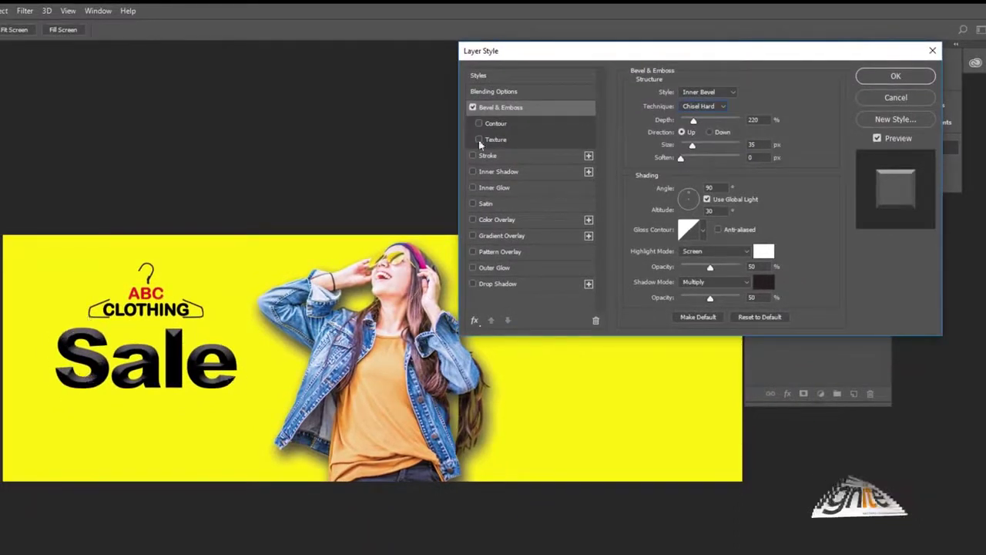
left_click(682, 159)
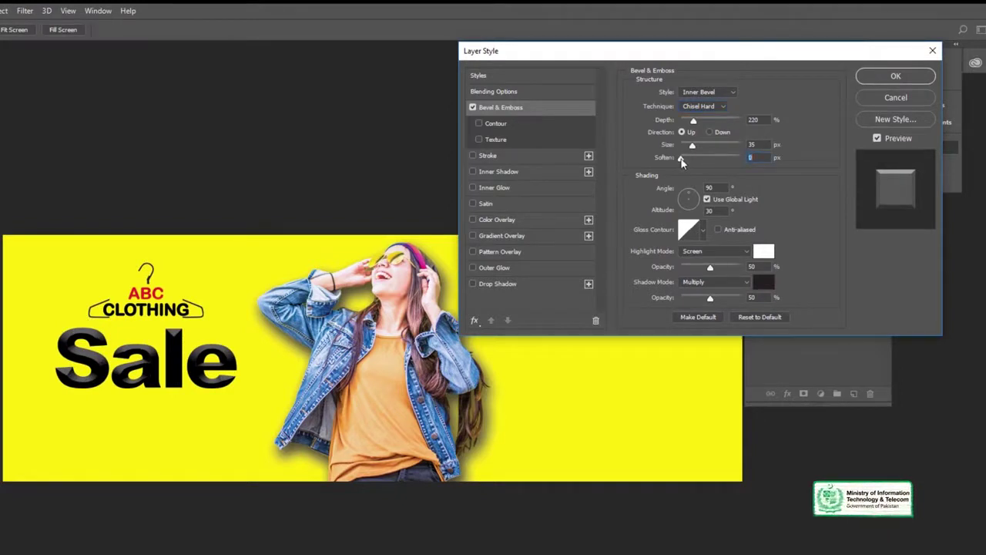
left_click(882, 77)
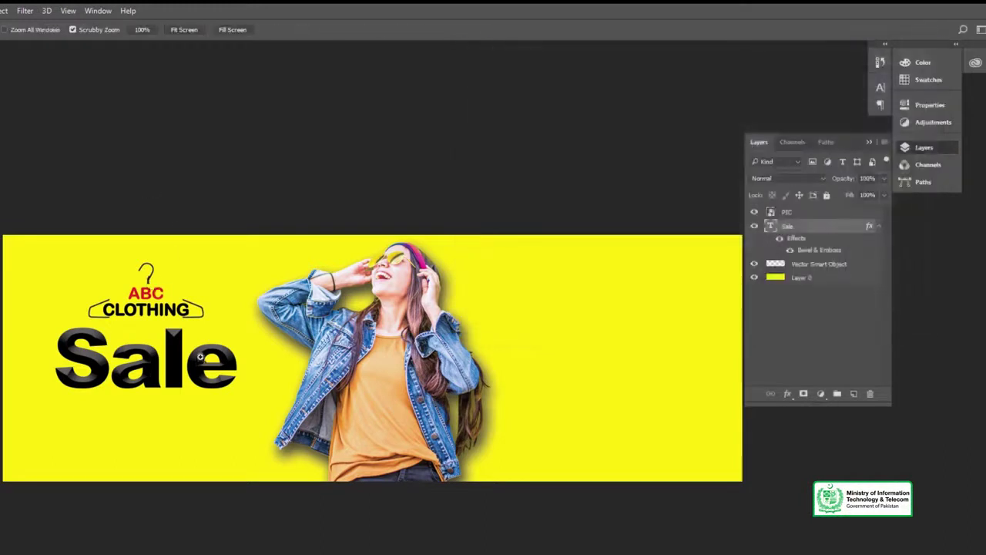
Step: Add a new layer above the Sale layer and select a rectangle about 1.74 by 0.31 in just below the Sale text
key("ctrl+plus")
key("v")
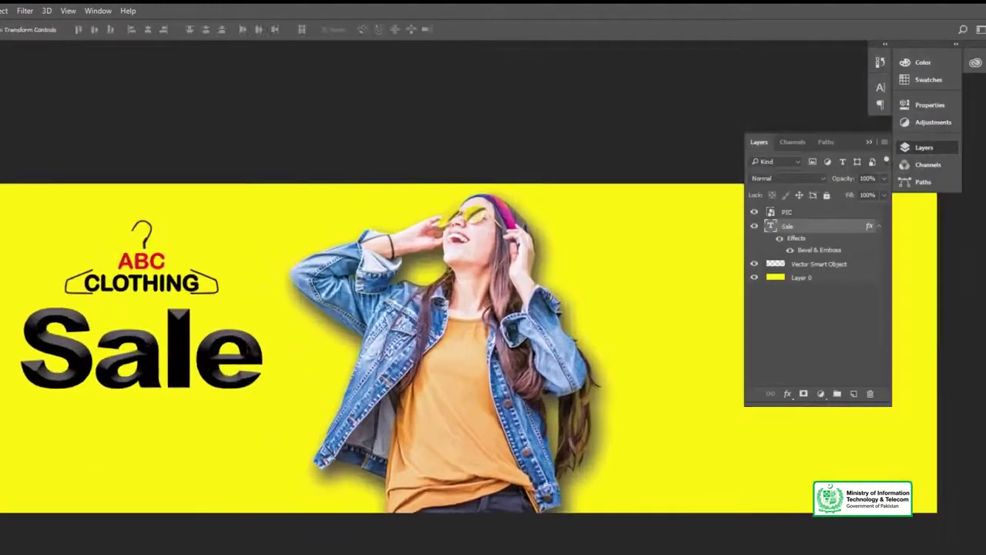
left_click(854, 394)
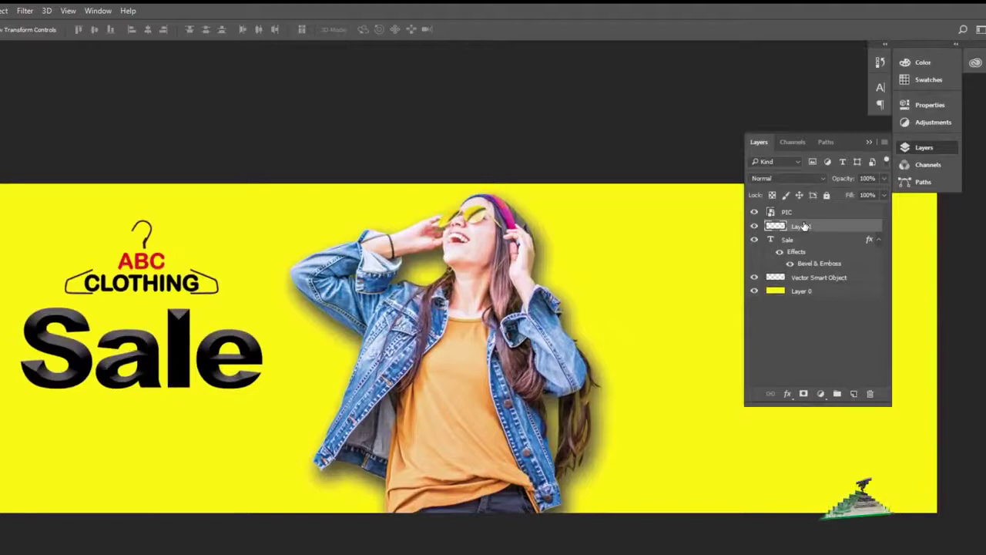
key("m")
left_click_drag(1, 411, 276, 461)
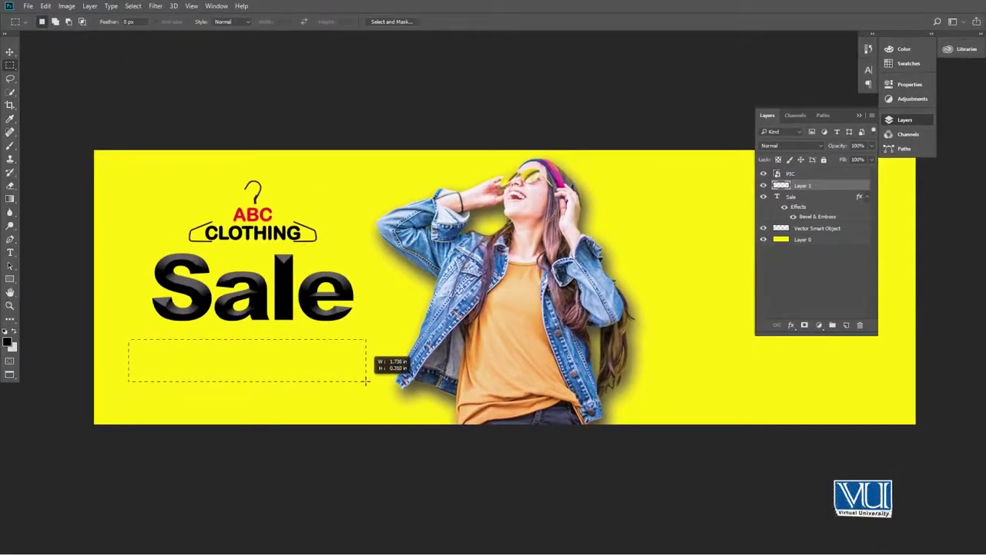
left_click_drag(366, 380, 369, 380)
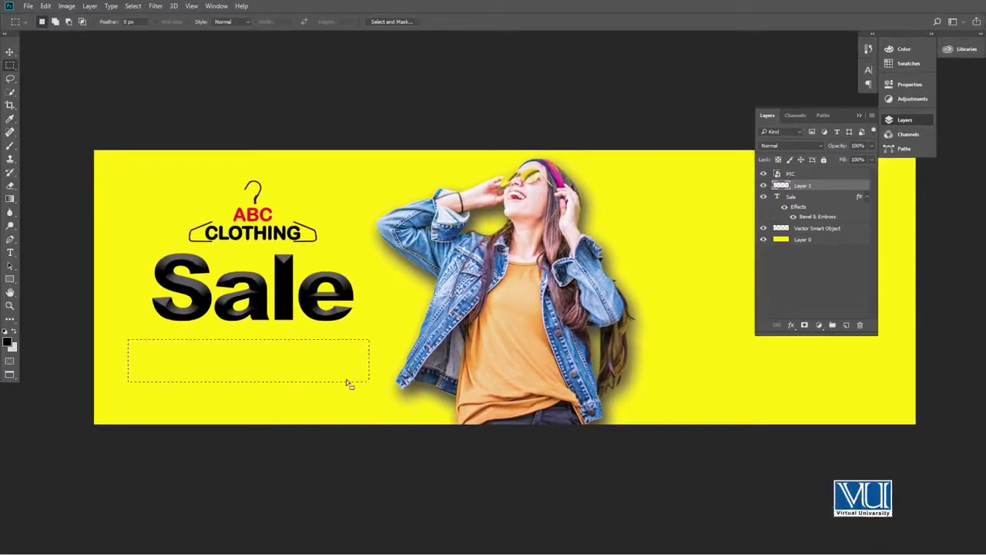
Step: Fill the rectangular selection with red, deselect it and shift the red bar slightly to the right
key("v")
left_click(9, 340)
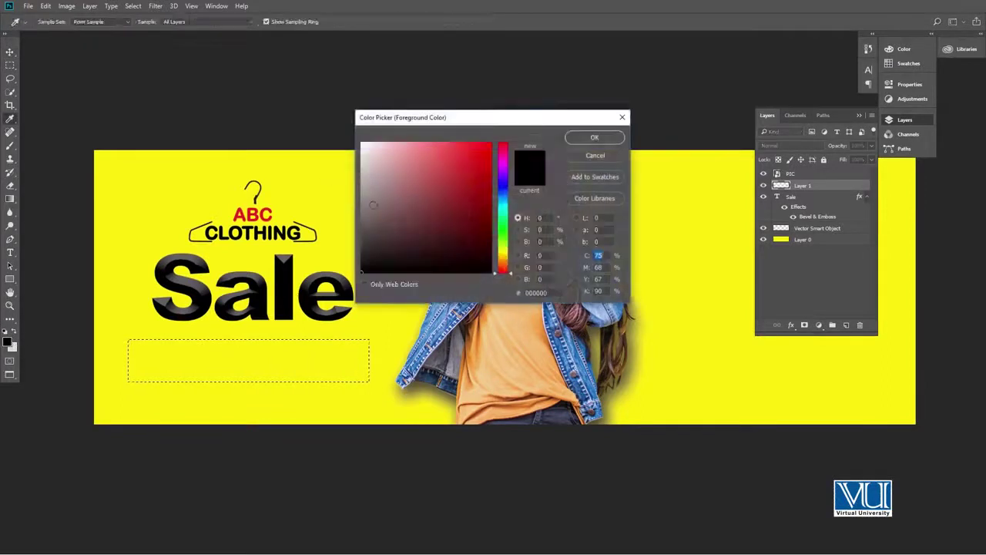
key("Return")
key("alt+BackSpace")
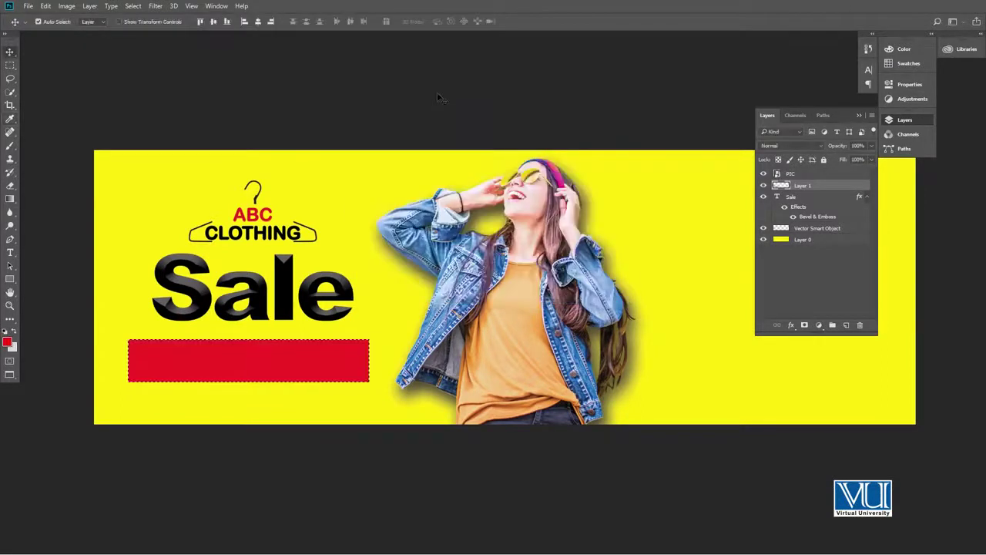
left_click_drag(282, 366, 286, 366)
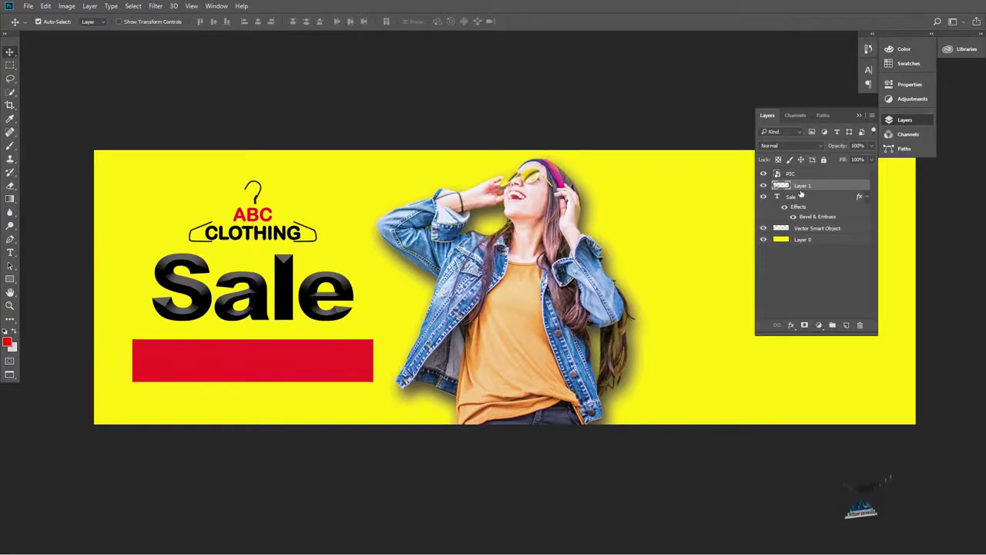
Step: Duplicate the red bar below the original layer and stretch the copy slightly past the original's right and bottom edges
left_click_drag(799, 197, 800, 199)
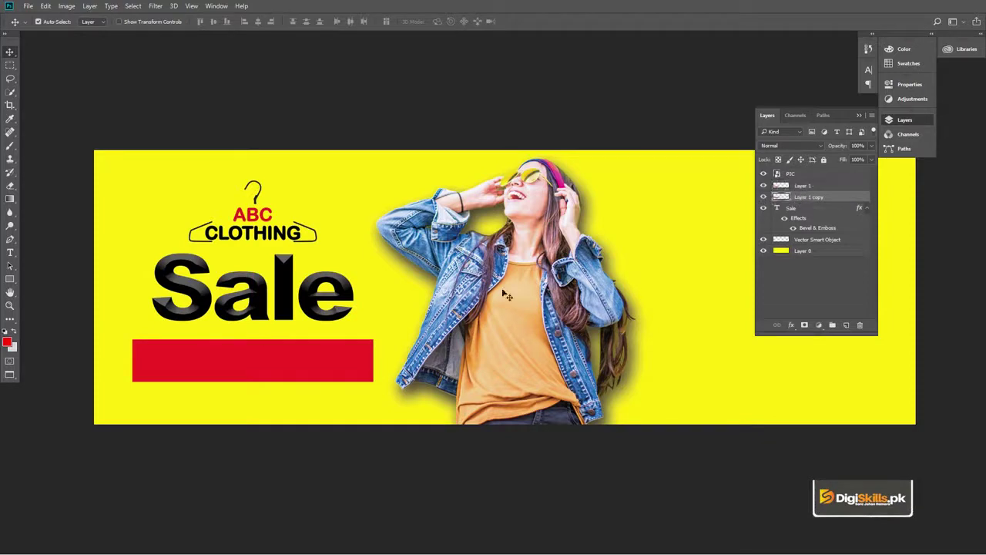
key("ctrl+t")
left_click_drag(375, 358, 379, 358)
left_click_drag(255, 383, 256, 387)
key("Return")
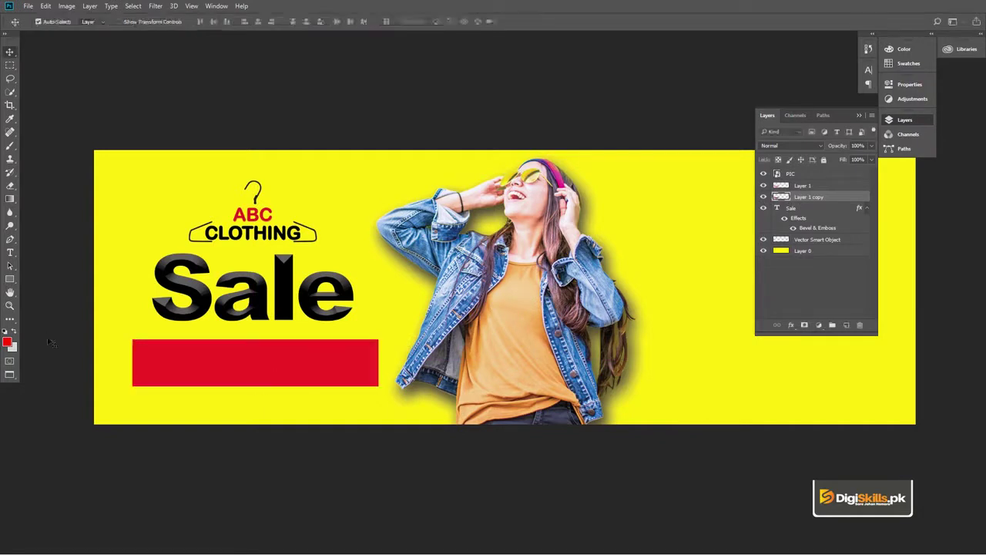
Step: Set the foreground colour to black, lock the duplicate bar's transparent pixels and fill the bar with black
left_click(8, 343)
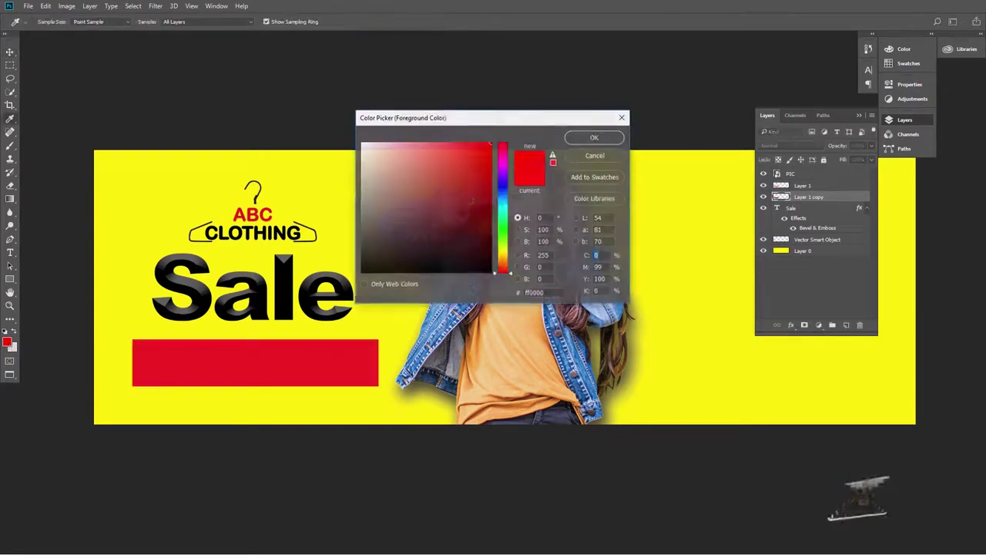
left_click_drag(394, 254, 360, 275)
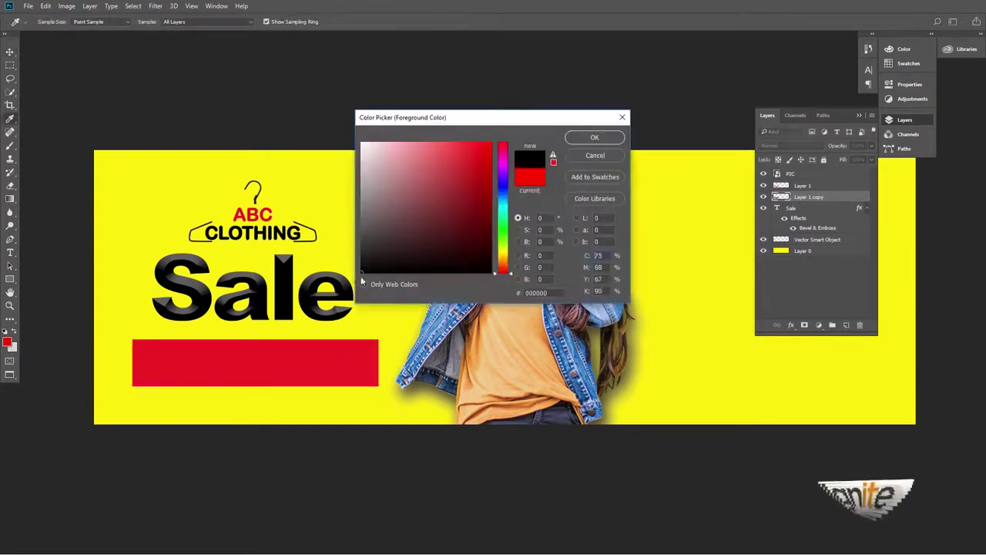
left_click(594, 137)
key("v")
key("alt+BackSpace")
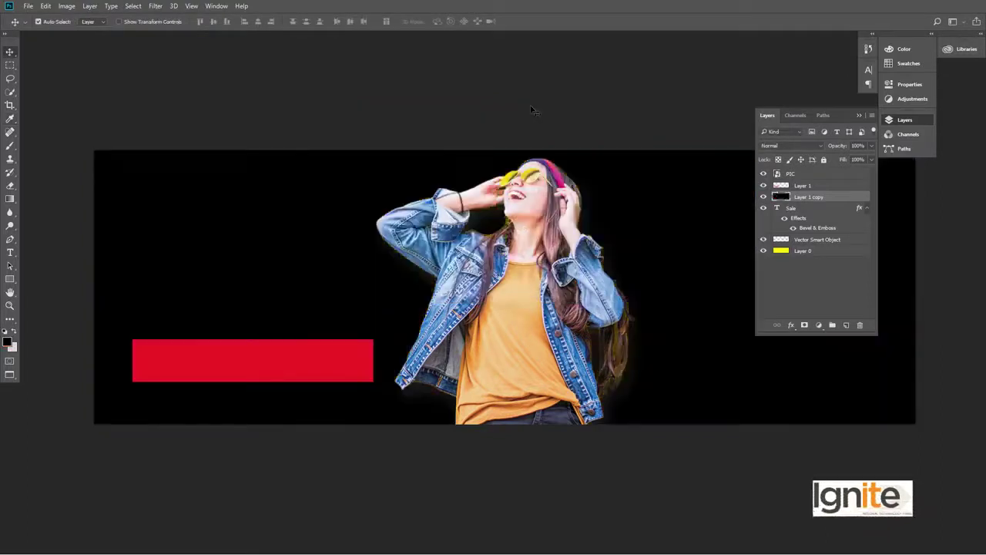
key("ctrl+z")
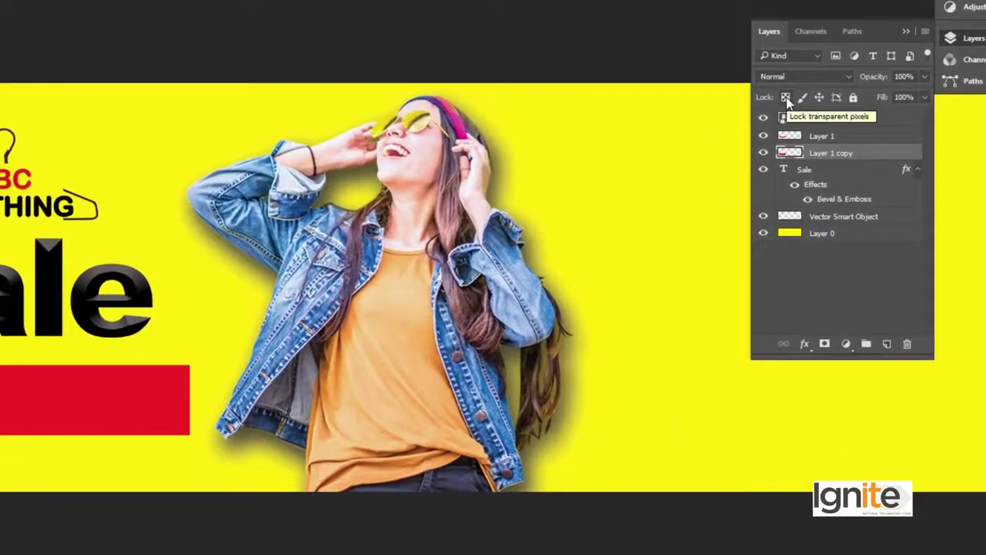
left_click(786, 98)
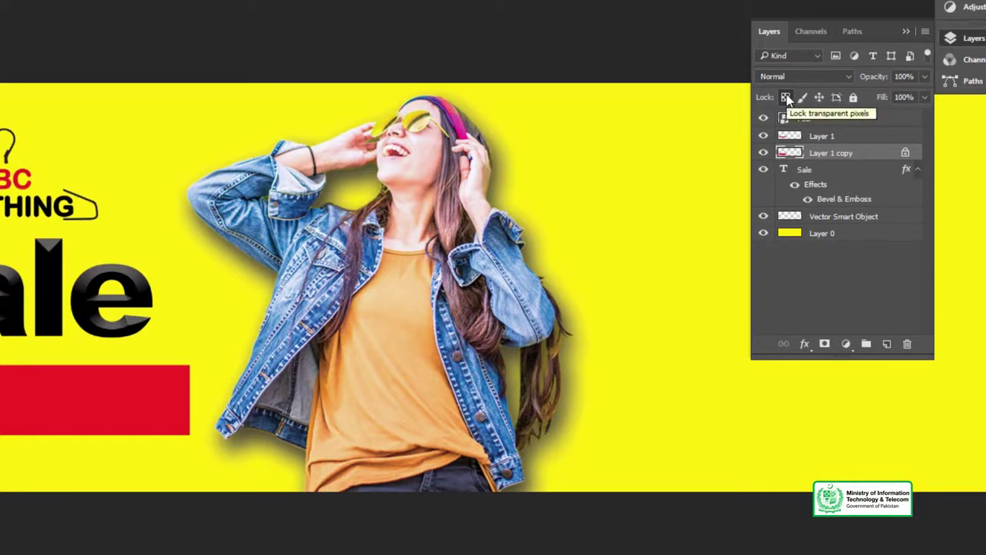
key("alt+BackSpace")
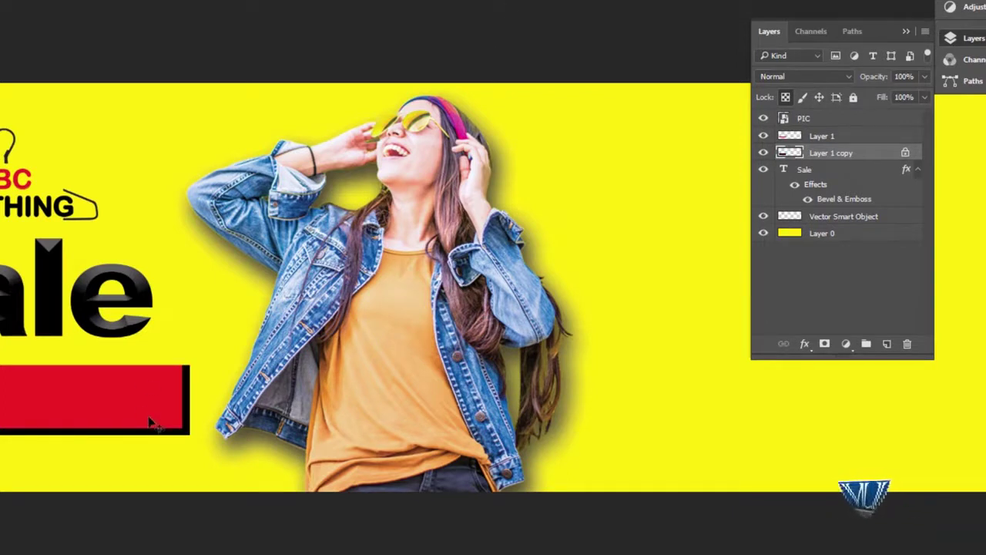
Step: Add the text "Entire Stock" in black 48 pt Arial Black, starting at the red bar
left_click_drag(331, 362, 299, 361)
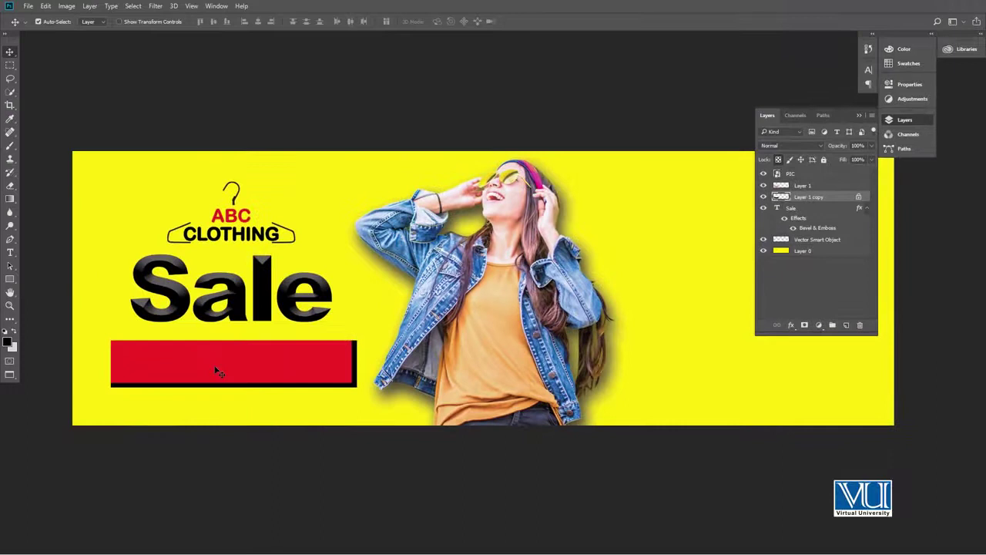
key("t")
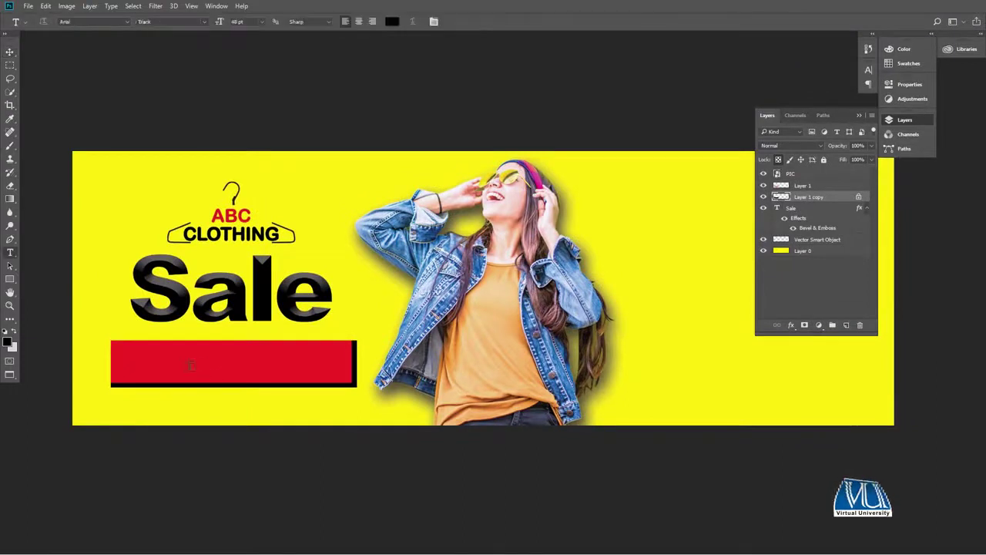
left_click(138, 367)
type("Entire Stock")
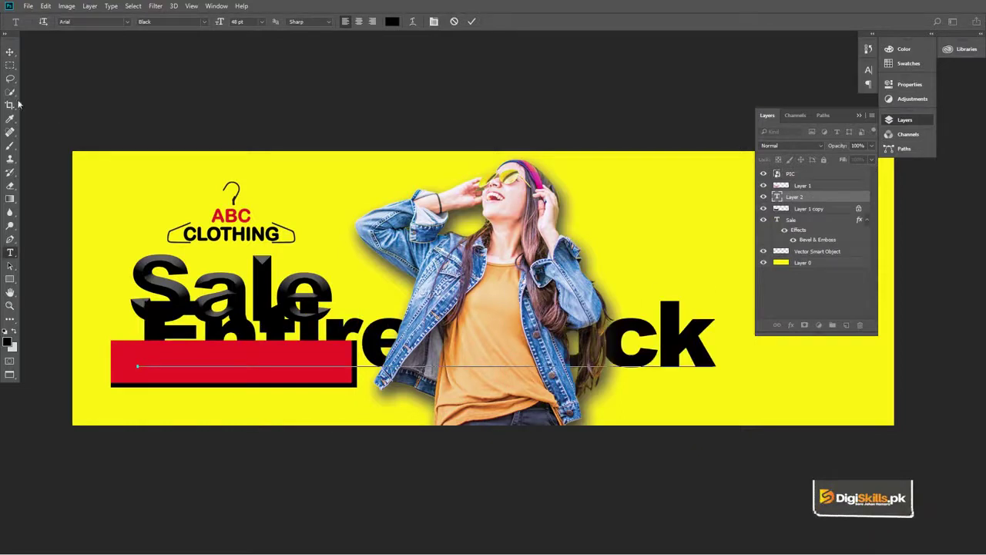
left_click(9, 52)
Step: Scale the Entire Stock text down to fit within the red bar and move its layer above the bar's layer
key("ctrl+t")
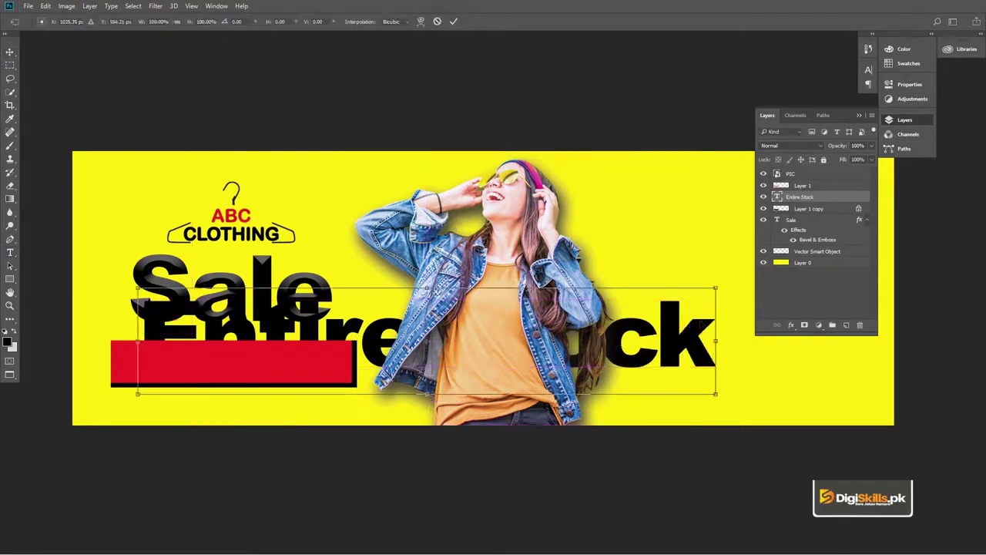
left_click_drag(717, 286, 567, 316)
left_click_drag(382, 323, 203, 347)
left_click_drag(387, 339, 329, 342)
key("Return")
left_click_drag(833, 196, 833, 183)
Step: Select the red bar's area, align the Entire Stock text to its vertical centre and remove the selection
left_click_drag(291, 369, 455, 342)
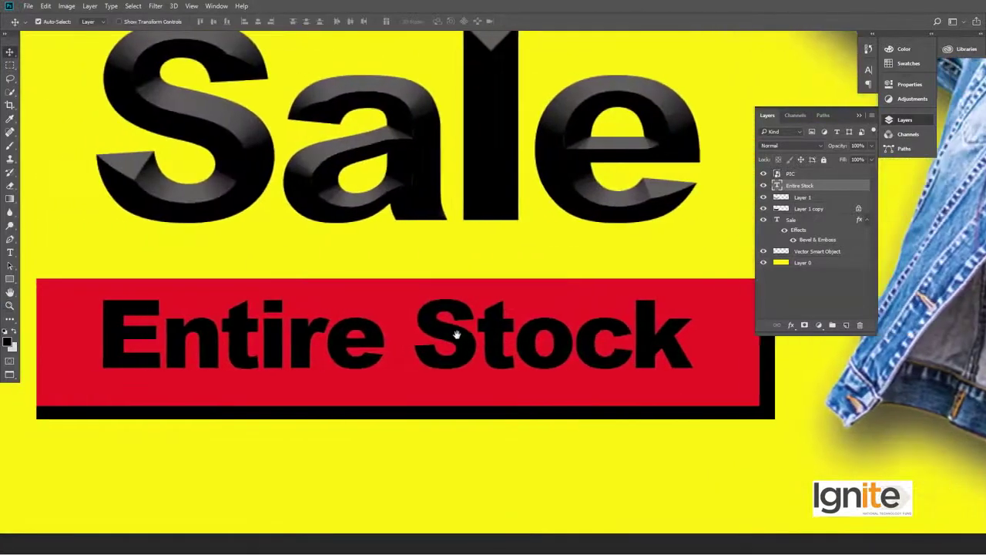
key("v")
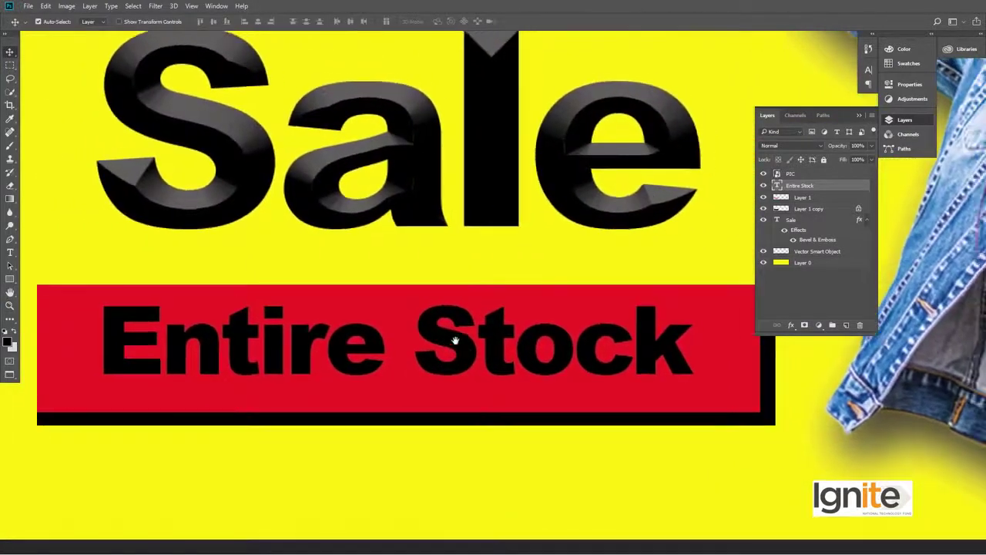
left_click(10, 66)
left_click_drag(37, 286, 762, 411)
key("v")
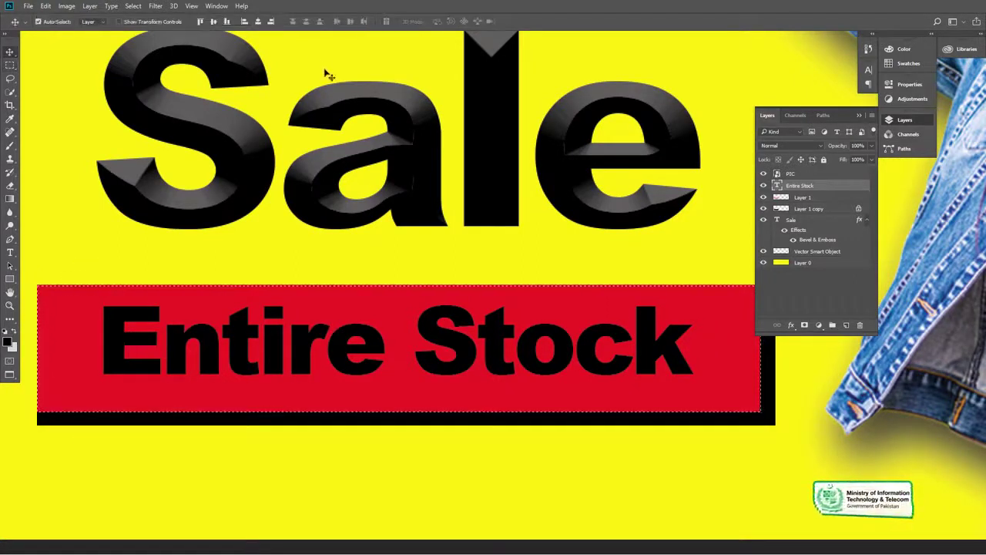
left_click(215, 22)
key("ctrl+d")
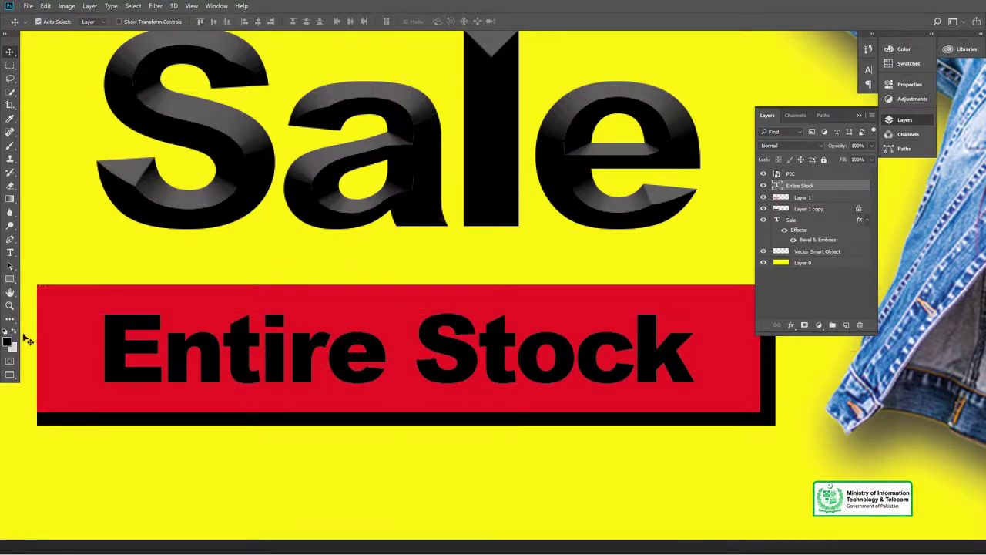
Step: Swap the foreground and background colours, fill the Entire Stock text with light grey and open the foreground colour for editing
key("alt+BackSpace")
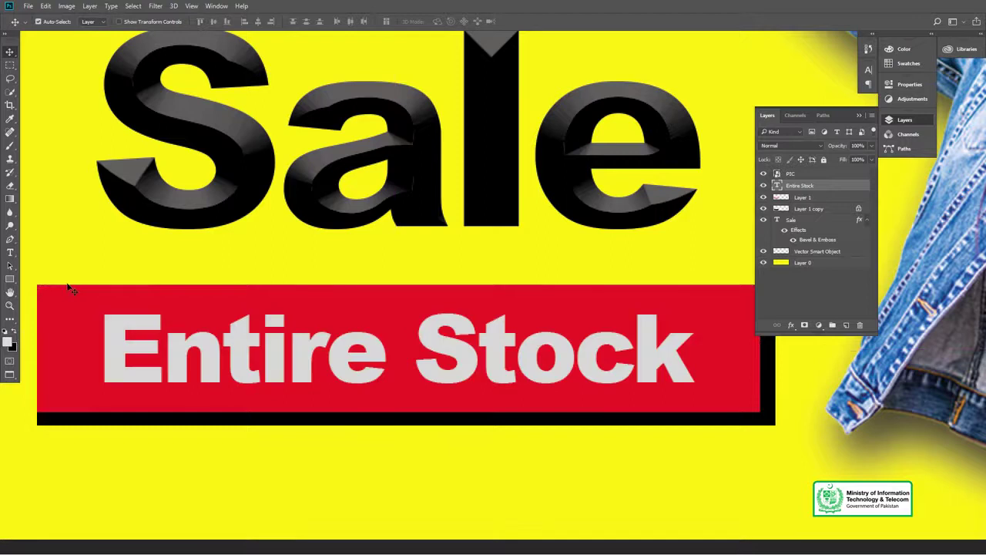
left_click(9, 341)
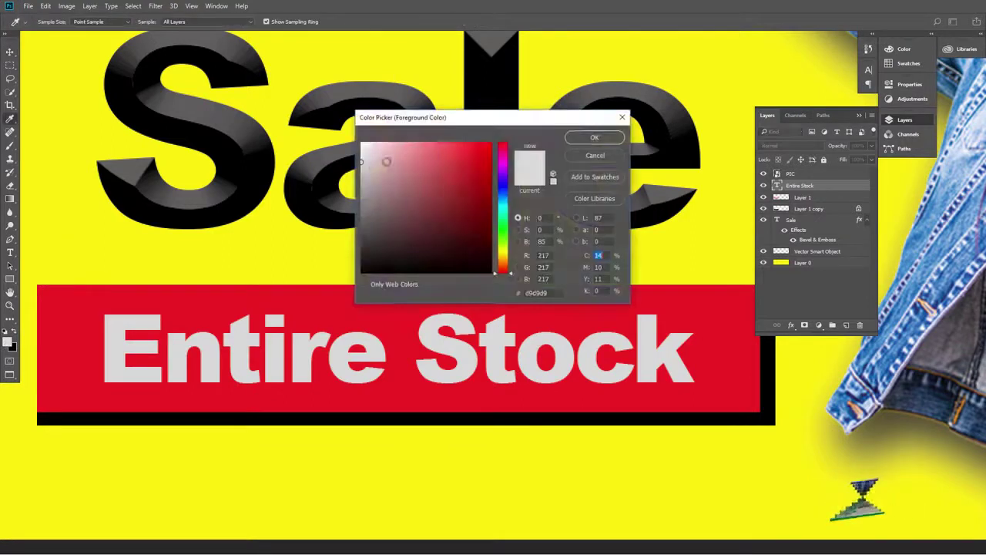